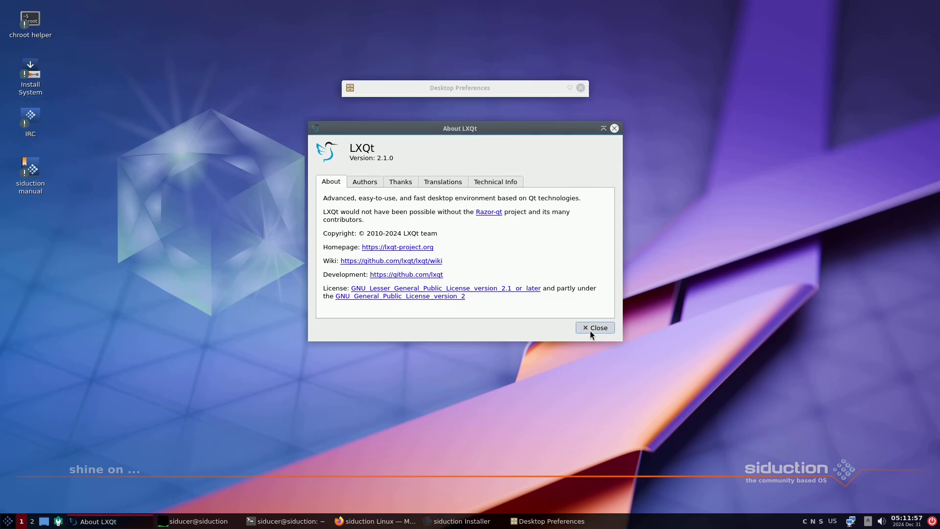
Dismiss the About LXQt dialog, then close the Desktop Preferences window.
{"action": "left_click", "coordinate": [594, 328]}
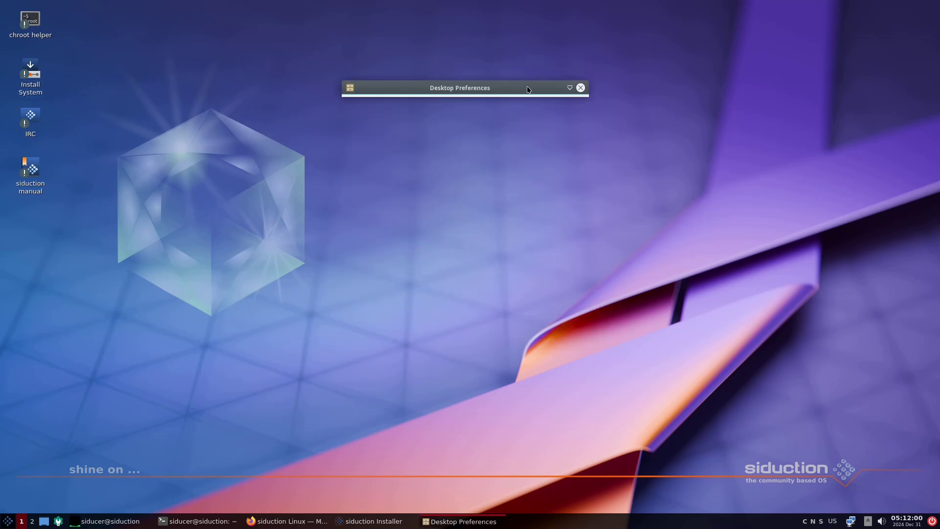
{"action": "left_click", "coordinate": [462, 521]}
{"action": "left_click", "coordinate": [463, 521]}
{"action": "left_click", "coordinate": [581, 88]}
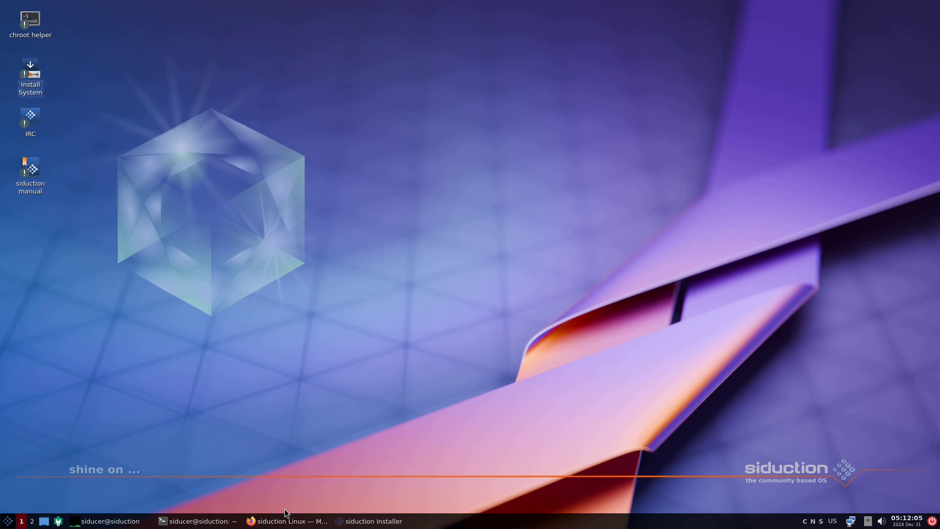
Raise the terminal and select the neofetch output and the inxi System section lines.
{"action": "left_click", "coordinate": [198, 521]}
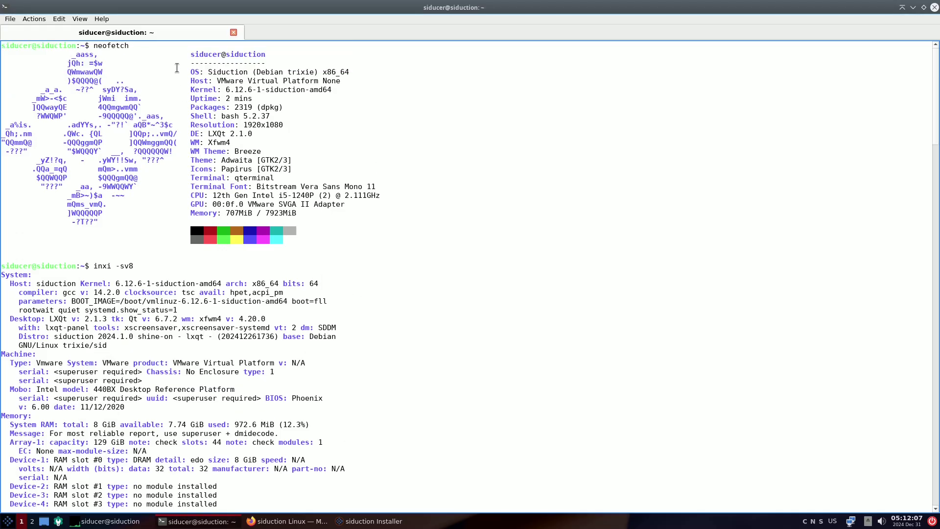
{"action": "left_click_drag", "start_coordinate": [177, 68], "coordinate": [359, 228]}
{"action": "left_click", "coordinate": [369, 252]}
{"action": "scroll", "coordinate": [169, 213], "scroll_direction": "down", "scroll_amount": 3}
{"action": "left_click_drag", "start_coordinate": [21, 202], "coordinate": [131, 269]}
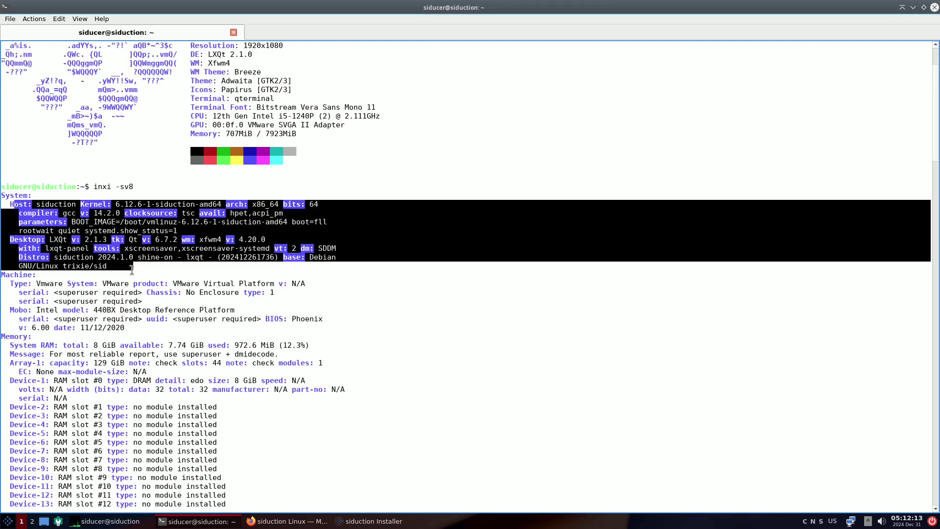
Scroll on, selecting the System RAM, CPU model, and Graphics and Audio lines.
{"action": "scroll", "coordinate": [272, 294], "scroll_direction": "down", "scroll_amount": 8}
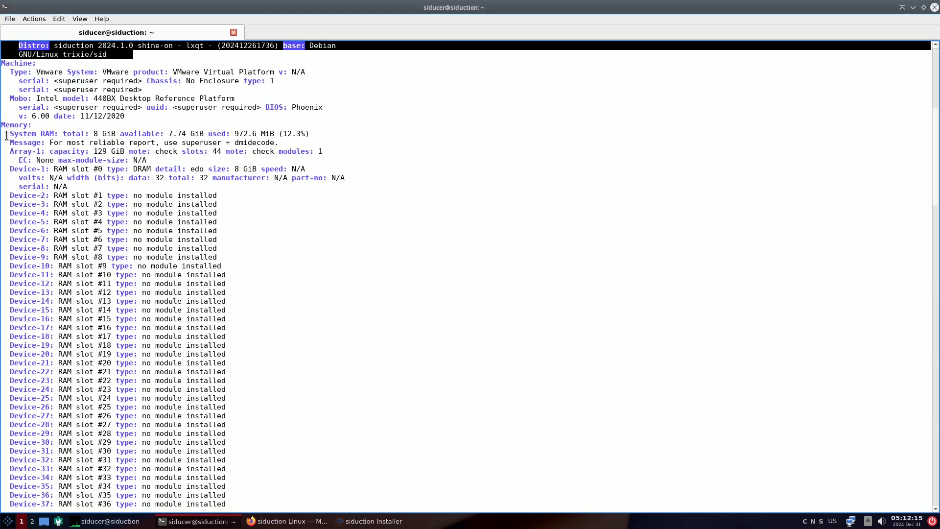
{"action": "left_click_drag", "start_coordinate": [6, 136], "coordinate": [349, 163]}
{"action": "scroll", "coordinate": [342, 207], "scroll_direction": "down", "scroll_amount": 17}
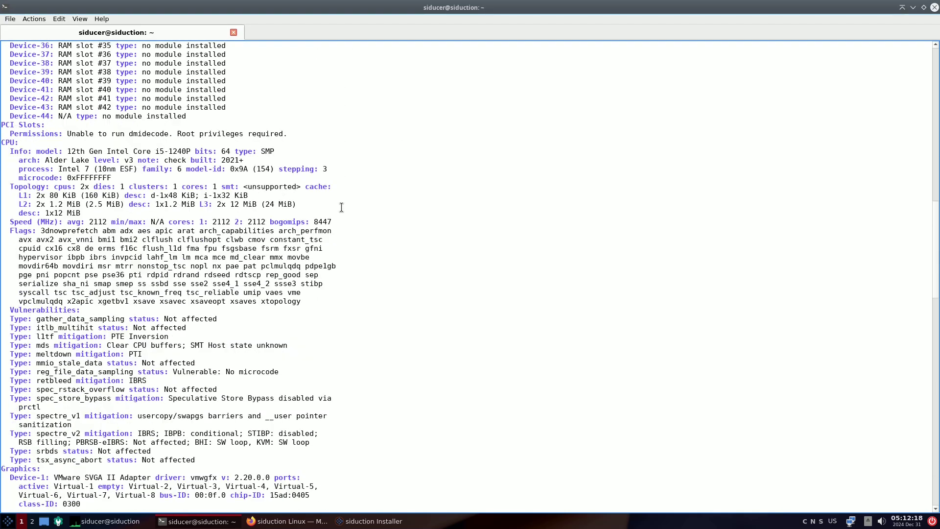
{"action": "scroll", "coordinate": [342, 208], "scroll_direction": "down", "scroll_amount": 2}
{"action": "left_click_drag", "start_coordinate": [10, 97], "coordinate": [286, 98]}
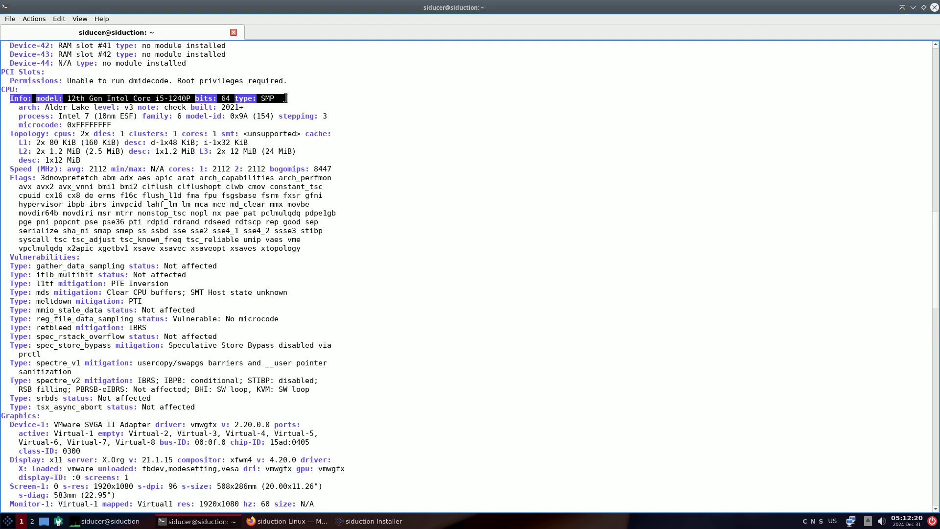
{"action": "scroll", "coordinate": [285, 98], "scroll_direction": "down", "scroll_amount": 5}
{"action": "scroll", "coordinate": [194, 161], "scroll_direction": "down", "scroll_amount": 4}
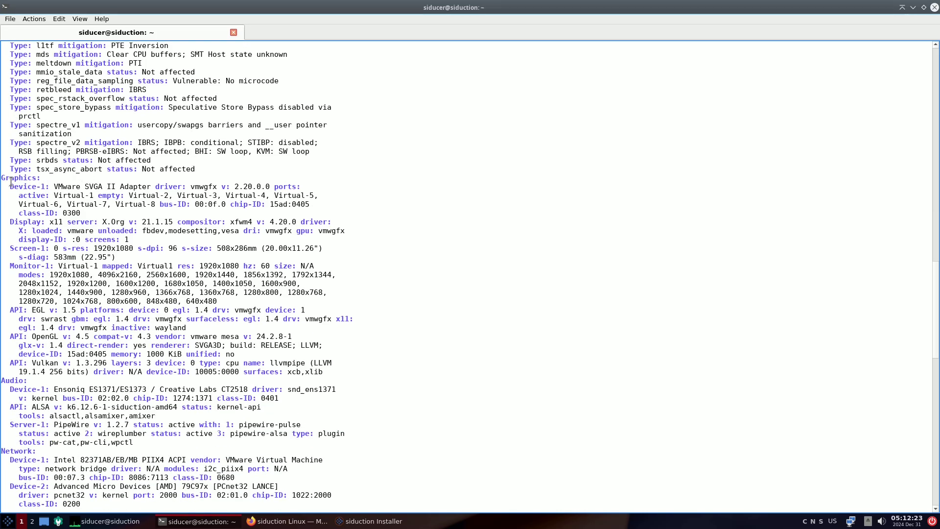
{"action": "left_click_drag", "start_coordinate": [5, 179], "coordinate": [426, 460]}
Select the Repos through inxi version lines, then back out of quitting the terminal.
{"action": "scroll", "coordinate": [453, 306], "scroll_direction": "down", "scroll_amount": 20}
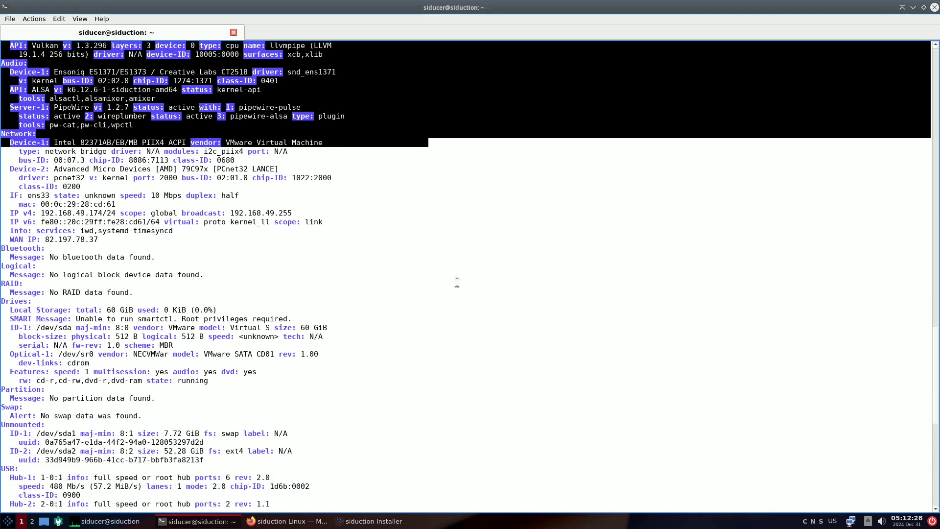
{"action": "scroll", "coordinate": [457, 282], "scroll_direction": "down", "scroll_amount": 3}
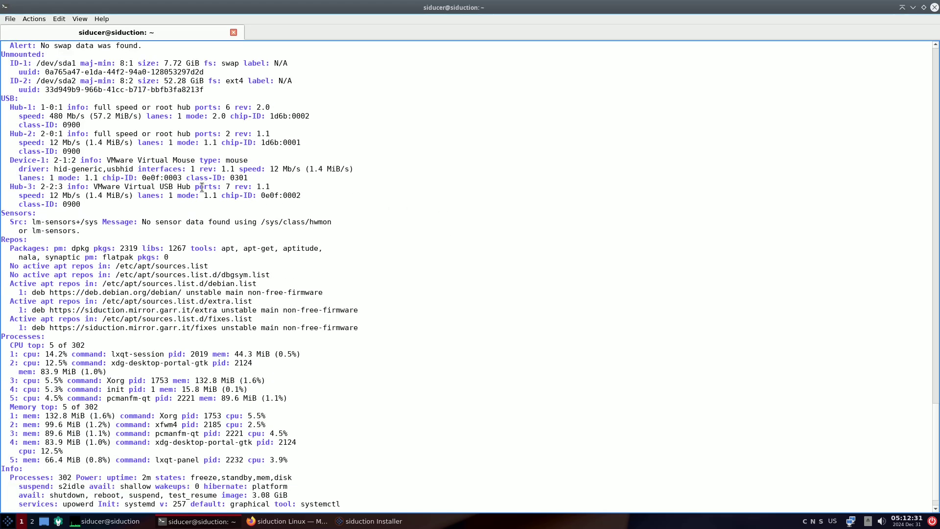
{"action": "scroll", "coordinate": [107, 180], "scroll_direction": "down", "scroll_amount": 1}
{"action": "left_click_drag", "start_coordinate": [5, 212], "coordinate": [388, 492]}
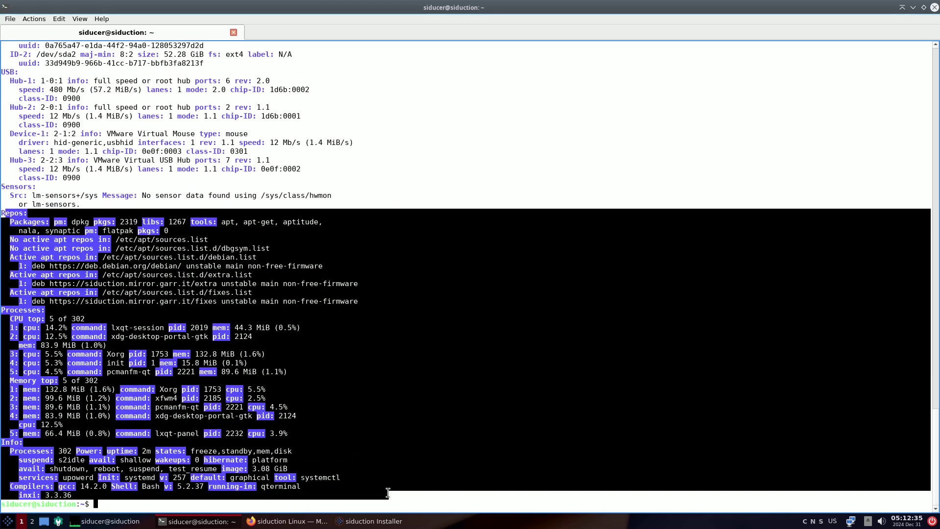
{"action": "left_click", "coordinate": [525, 339]}
{"action": "left_click", "coordinate": [934, 8]}
{"action": "left_click", "coordinate": [495, 256]}
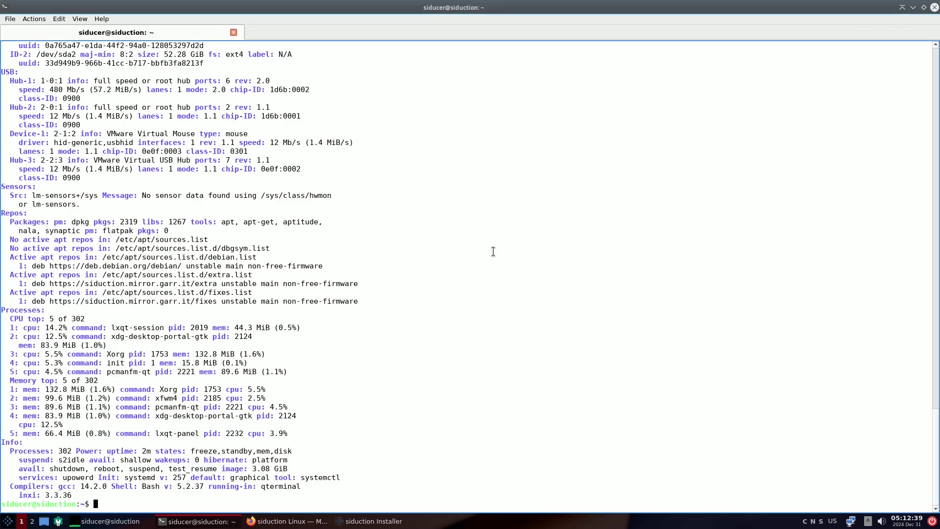
Quit the terminal and scroll through the siduction.org home page in Firefox.
{"action": "left_click", "coordinate": [934, 8]}
{"action": "left_click", "coordinate": [469, 255]}
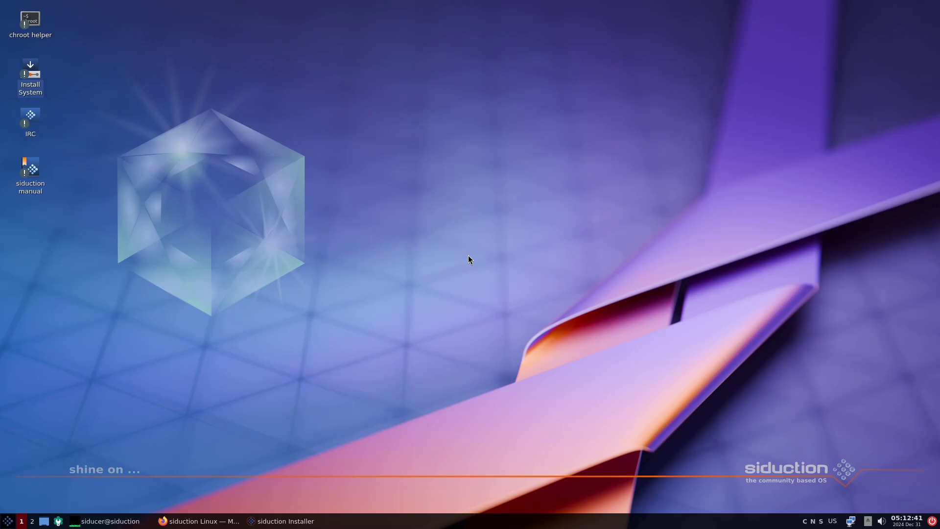
{"action": "left_click", "coordinate": [198, 521]}
{"action": "scroll", "coordinate": [265, 434], "scroll_direction": "down", "scroll_amount": 8}
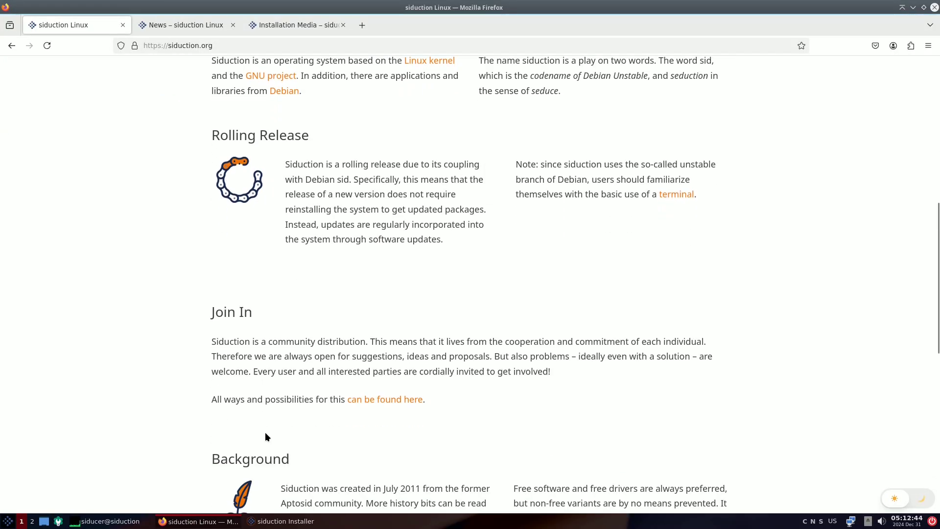
{"action": "scroll", "coordinate": [264, 434], "scroll_direction": "up", "scroll_amount": 5}
{"action": "scroll", "coordinate": [266, 434], "scroll_direction": "down", "scroll_amount": 6}
{"action": "scroll", "coordinate": [266, 432], "scroll_direction": "down", "scroll_amount": 6}
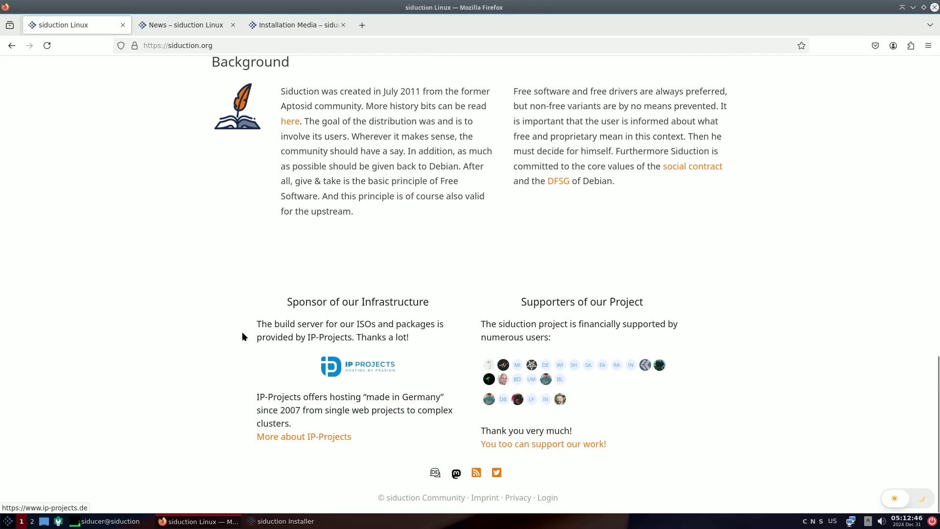
Look over the News and Installation Media tabs, returning to the News page.
{"action": "left_click", "coordinate": [172, 25]}
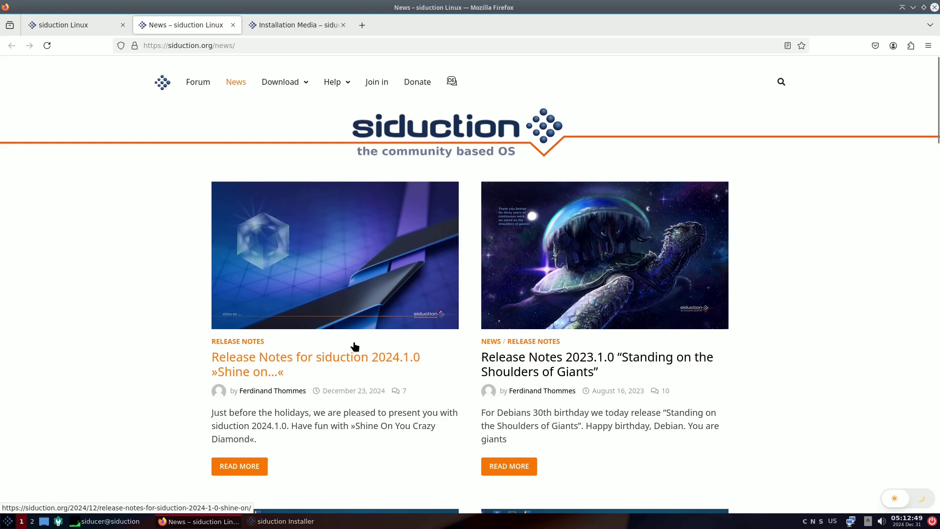
{"action": "left_click", "coordinate": [312, 31]}
{"action": "scroll", "coordinate": [332, 346], "scroll_direction": "down", "scroll_amount": 8}
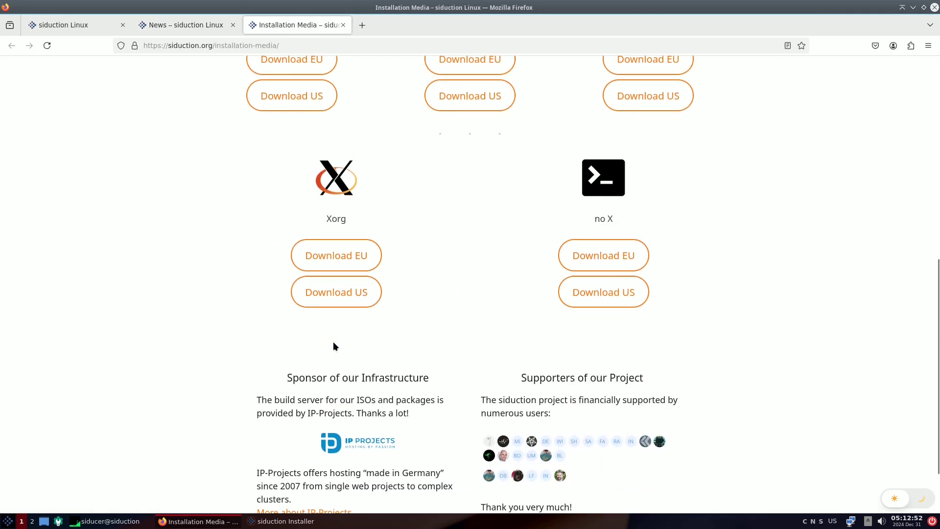
{"action": "scroll", "coordinate": [331, 347], "scroll_direction": "up", "scroll_amount": 7}
{"action": "key", "text": "ctrl+Page_Up"}
{"action": "scroll", "coordinate": [290, 309], "scroll_direction": "down", "scroll_amount": 3}
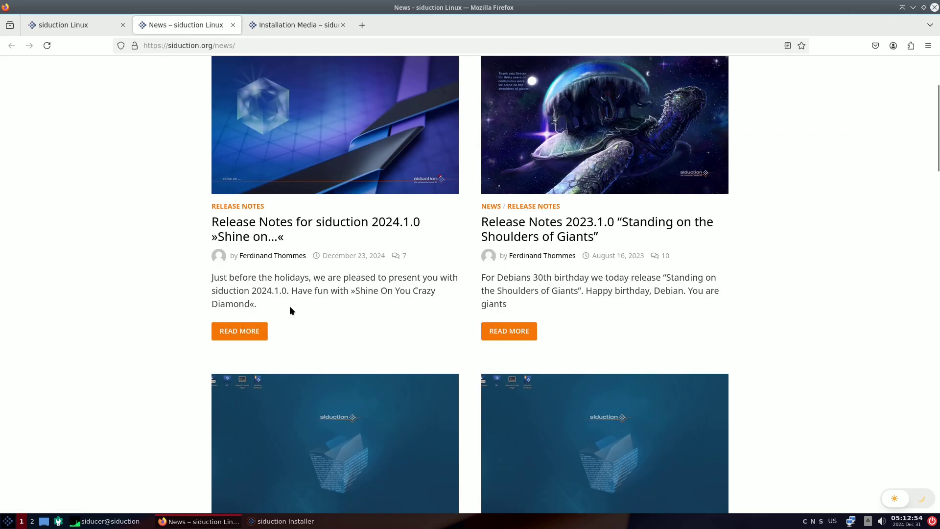
Open the siduction 2024.1.0 release notes article and read through it.
{"action": "left_click", "coordinate": [289, 234]}
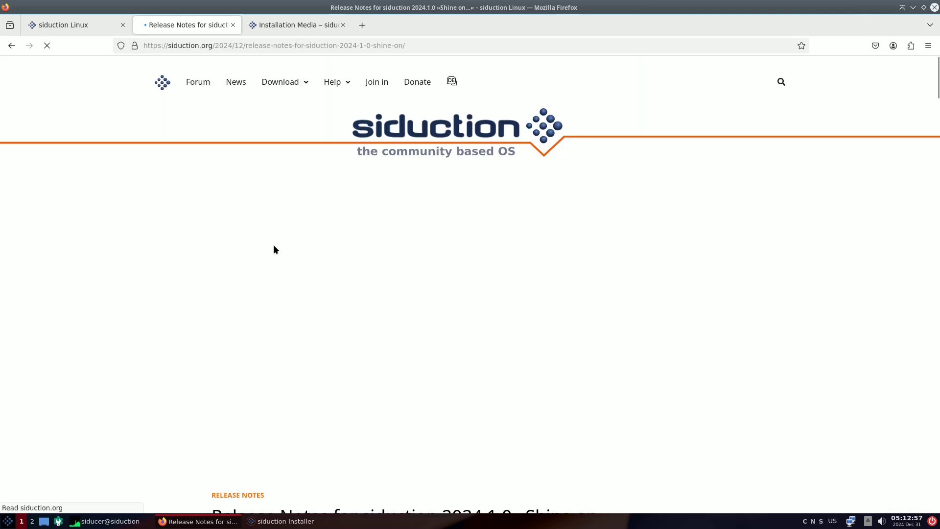
{"action": "scroll", "coordinate": [276, 272], "scroll_direction": "down", "scroll_amount": 6}
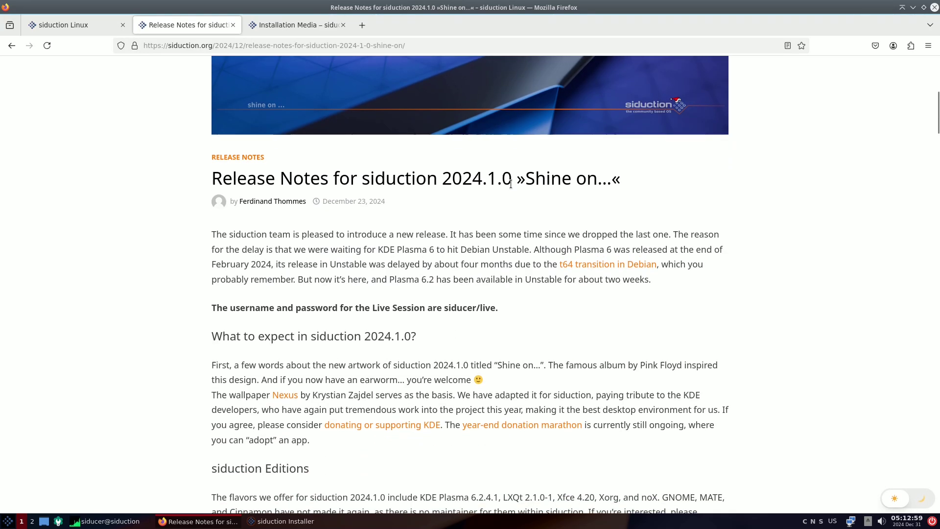
{"action": "left_click_drag", "start_coordinate": [511, 184], "coordinate": [598, 183]}
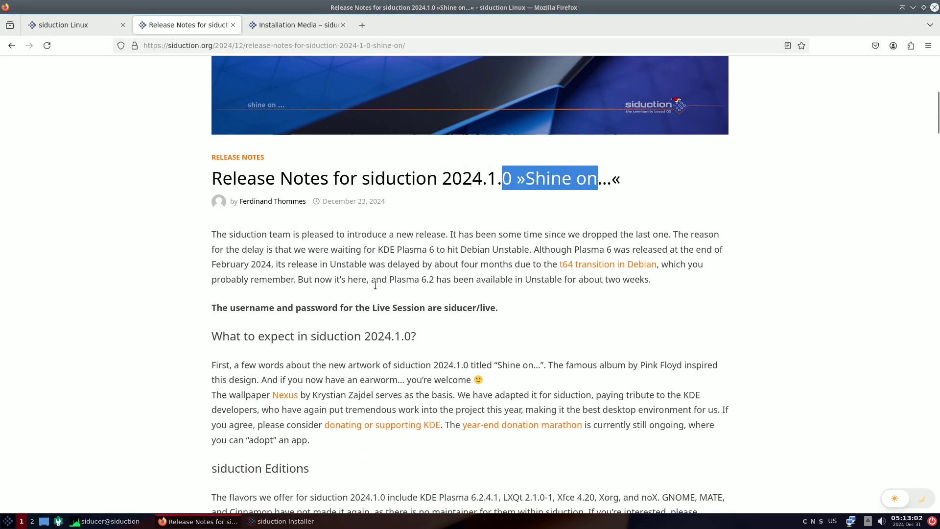
{"action": "scroll", "coordinate": [375, 284], "scroll_direction": "down", "scroll_amount": 5}
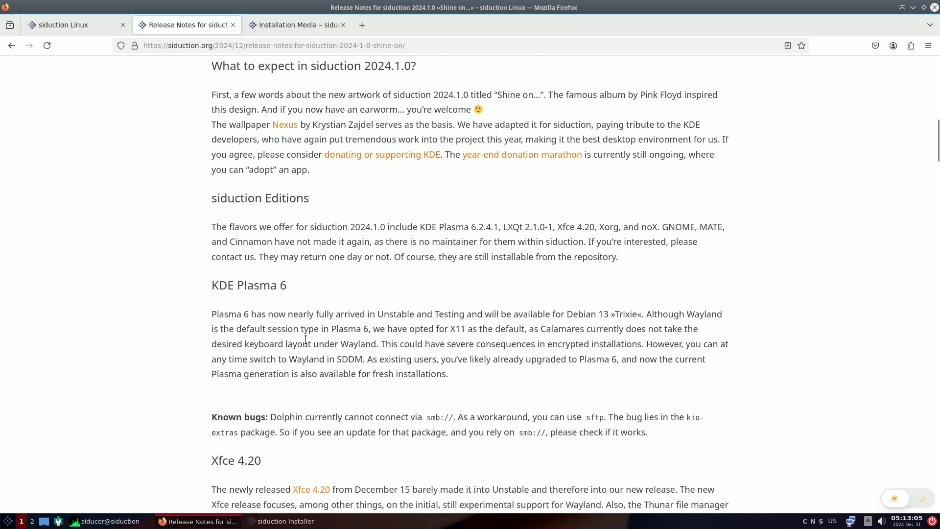
{"action": "scroll", "coordinate": [301, 368], "scroll_direction": "down", "scroll_amount": 3}
{"action": "scroll", "coordinate": [305, 454], "scroll_direction": "down", "scroll_amount": 4}
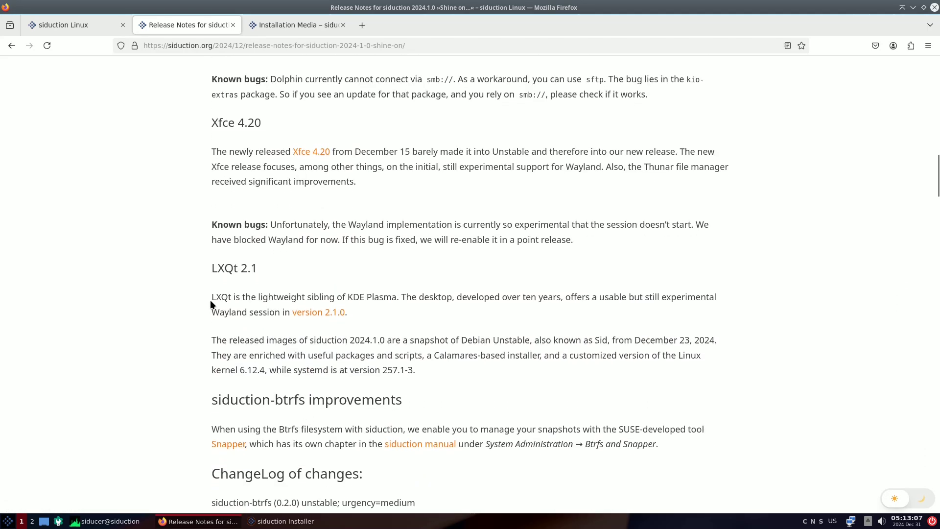
Finish the release notes, then switch to the Installation Media tab.
{"action": "left_click_drag", "start_coordinate": [210, 298], "coordinate": [384, 316]}
{"action": "scroll", "coordinate": [310, 373], "scroll_direction": "down", "scroll_amount": 14}
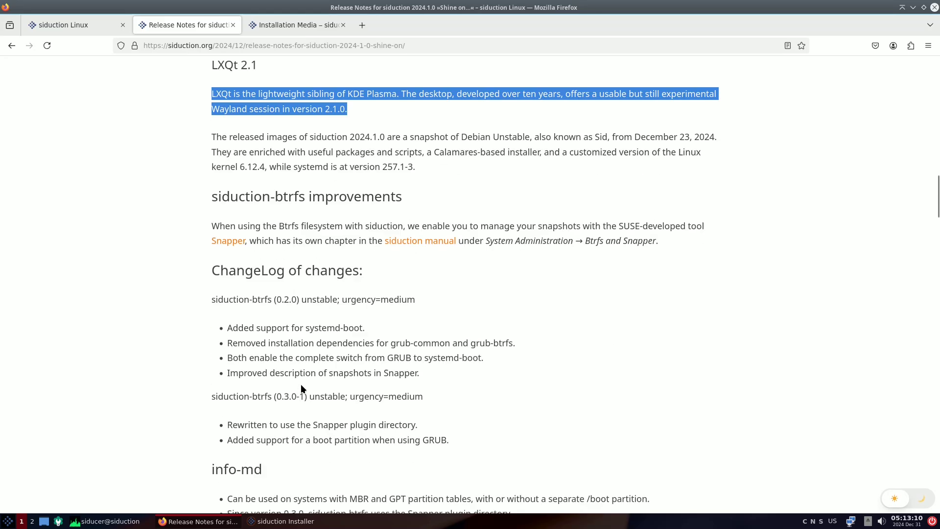
{"action": "scroll", "coordinate": [390, 348], "scroll_direction": "down", "scroll_amount": 20}
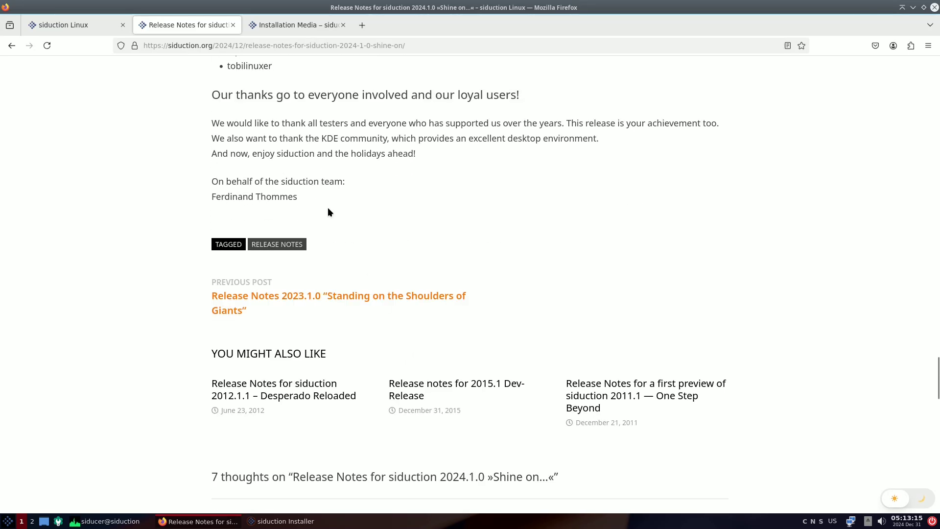
{"action": "left_click", "coordinate": [295, 27]}
Start downloading the 3G LXQt ISO from the ftp.spline.de mirror, then cancel it.
{"action": "scroll", "coordinate": [245, 331], "scroll_direction": "down", "scroll_amount": 2}
{"action": "scroll", "coordinate": [246, 333], "scroll_direction": "down", "scroll_amount": 1}
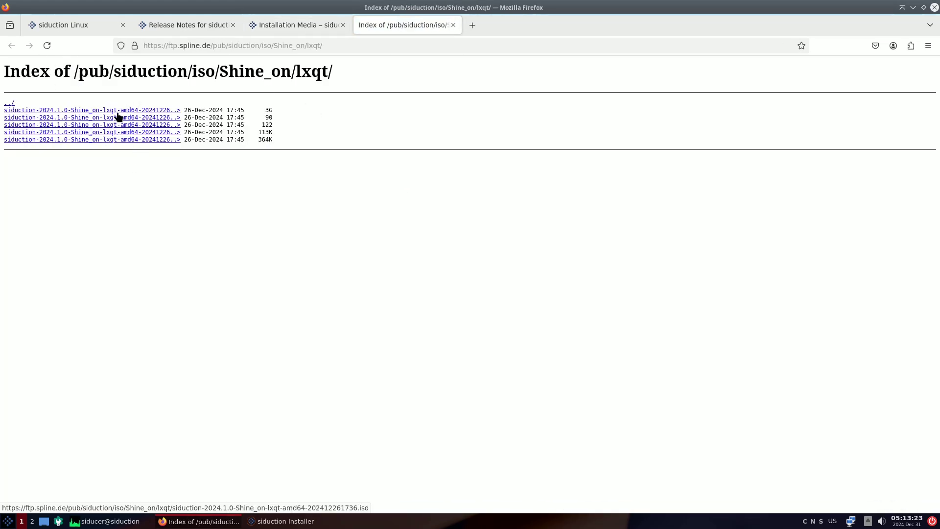
{"action": "left_click", "coordinate": [118, 112]}
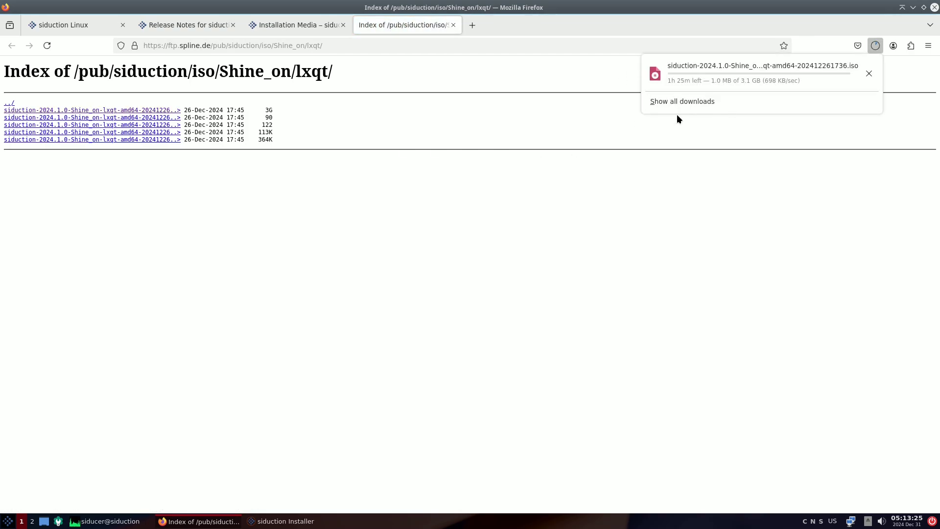
{"action": "left_click", "coordinate": [869, 73]}
Close Firefox, then view qps processes as a tree including threads and close it.
{"action": "left_click", "coordinate": [934, 8]}
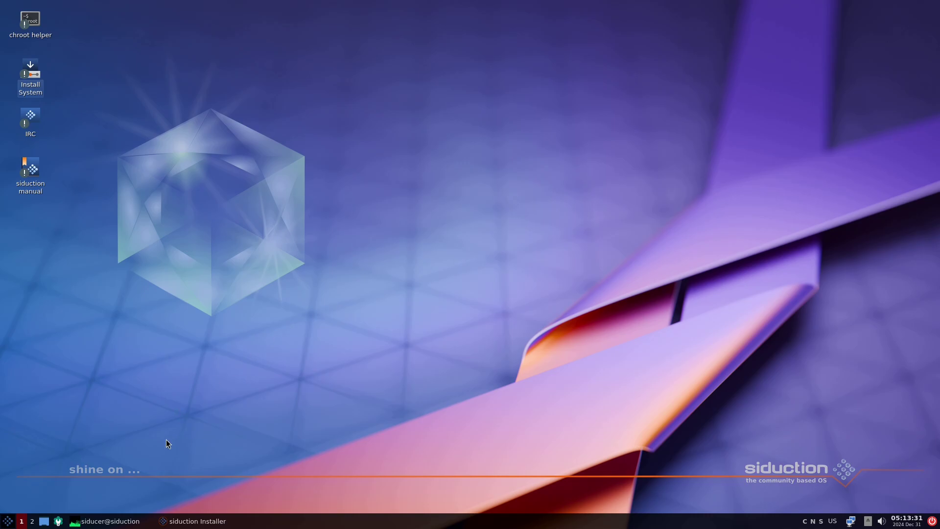
{"action": "left_click", "coordinate": [105, 521]}
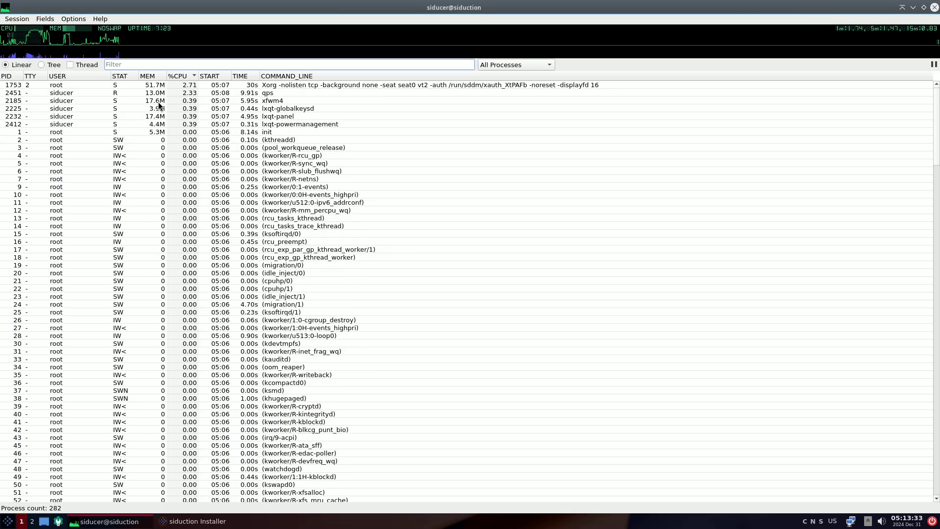
{"action": "left_click", "coordinate": [48, 65]}
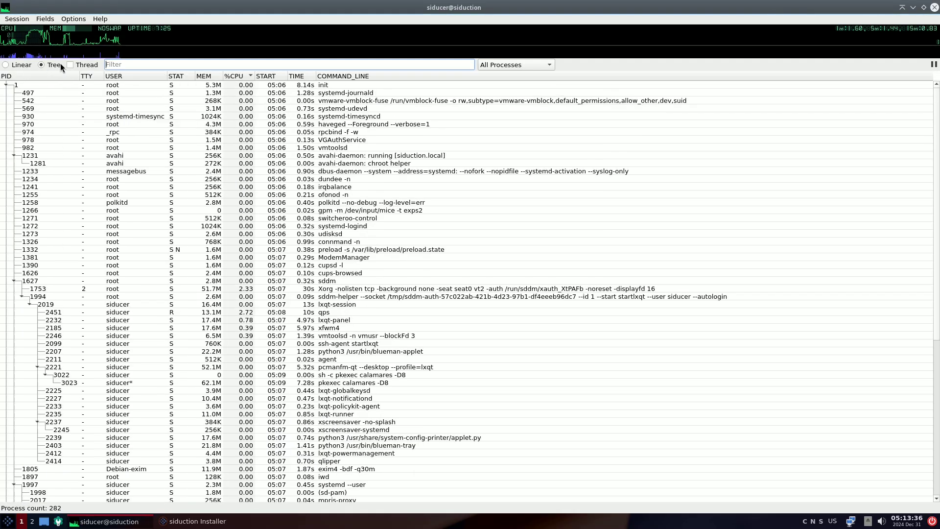
{"action": "left_click", "coordinate": [69, 64]}
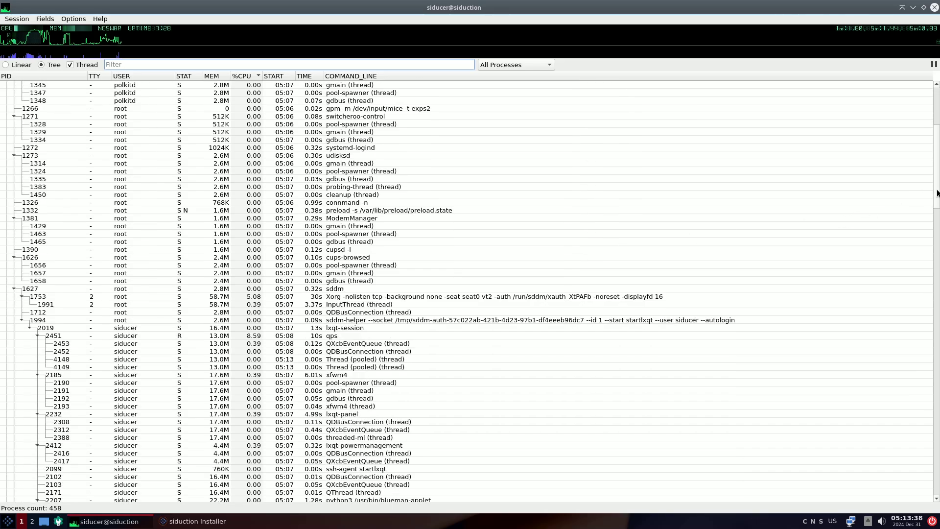
{"action": "scroll", "coordinate": [882, 328], "scroll_direction": "down", "scroll_amount": 20}
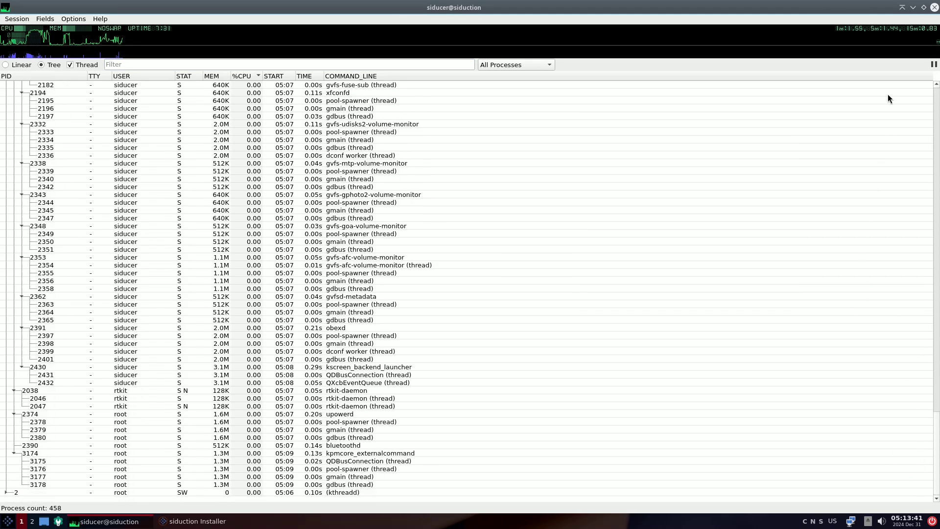
{"action": "left_click", "coordinate": [933, 9]}
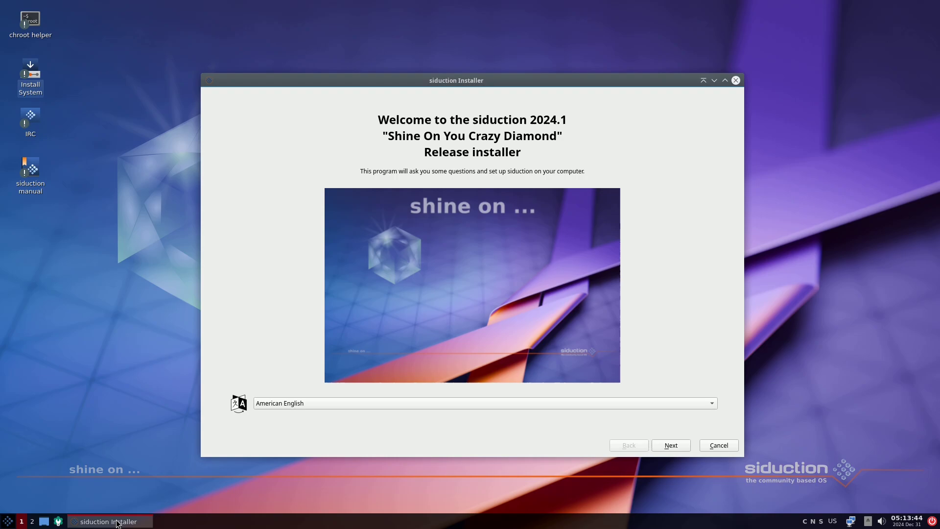
Advance the installer past software sources, setting the time zone to Phoenix and accepting the keyboard.
{"action": "left_click", "coordinate": [671, 444]}
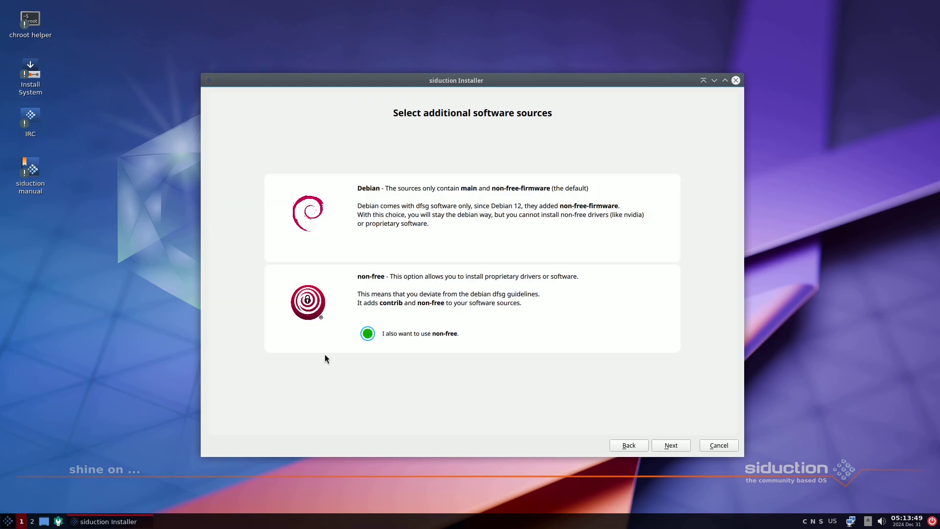
{"action": "left_click", "coordinate": [657, 444]}
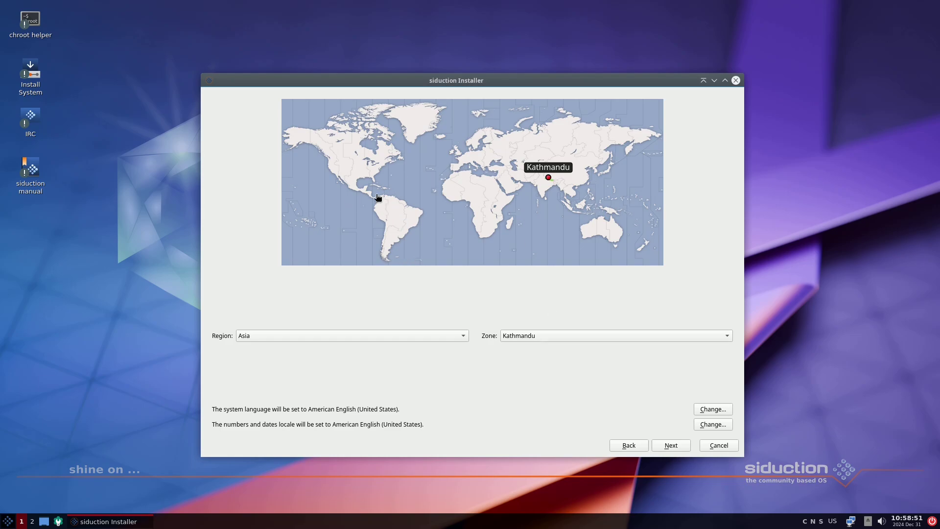
{"action": "left_click", "coordinate": [341, 172]}
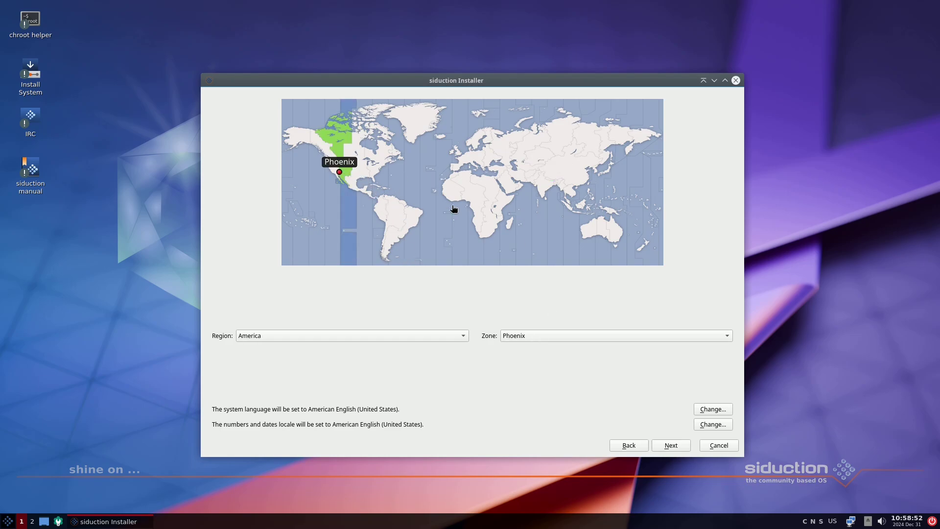
{"action": "left_click", "coordinate": [678, 446]}
{"action": "left_click", "coordinate": [682, 450]}
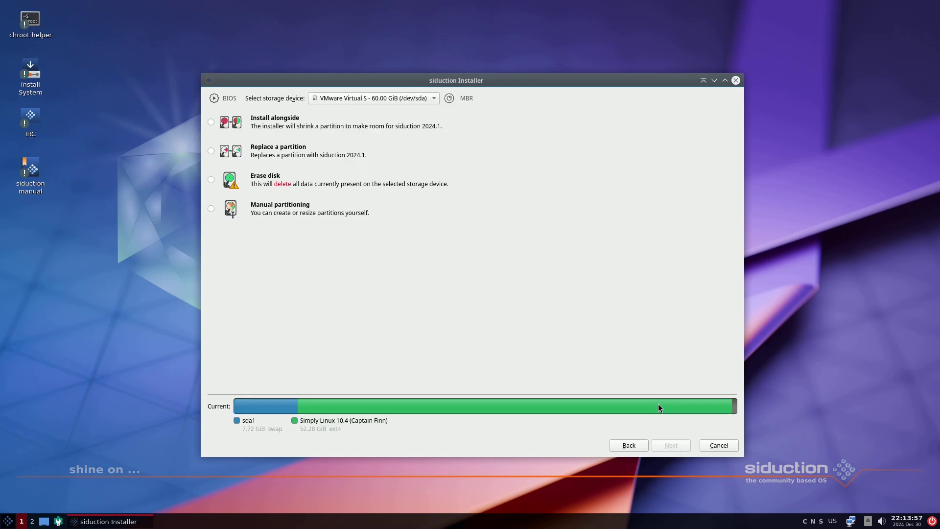
Choose Erase disk, continue to the user account page, then cancel the installation.
{"action": "left_click", "coordinate": [211, 181]}
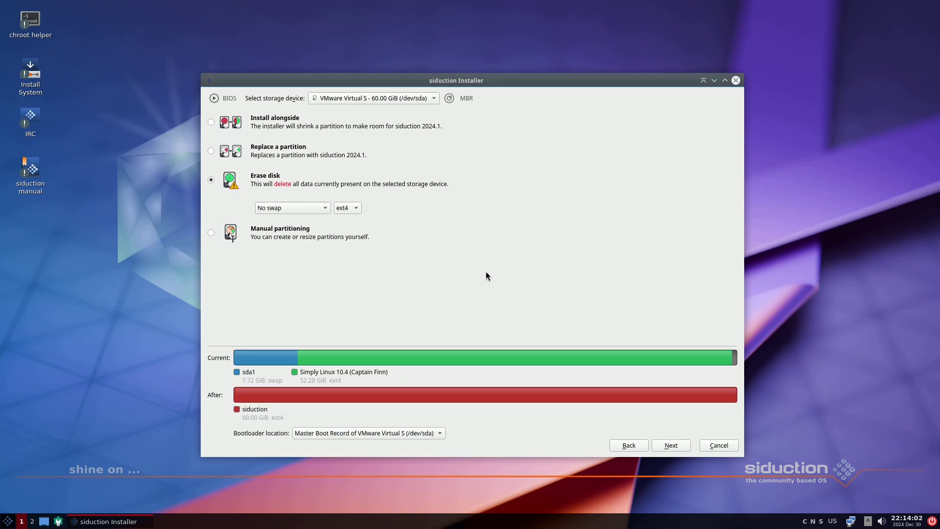
{"action": "left_click", "coordinate": [669, 448]}
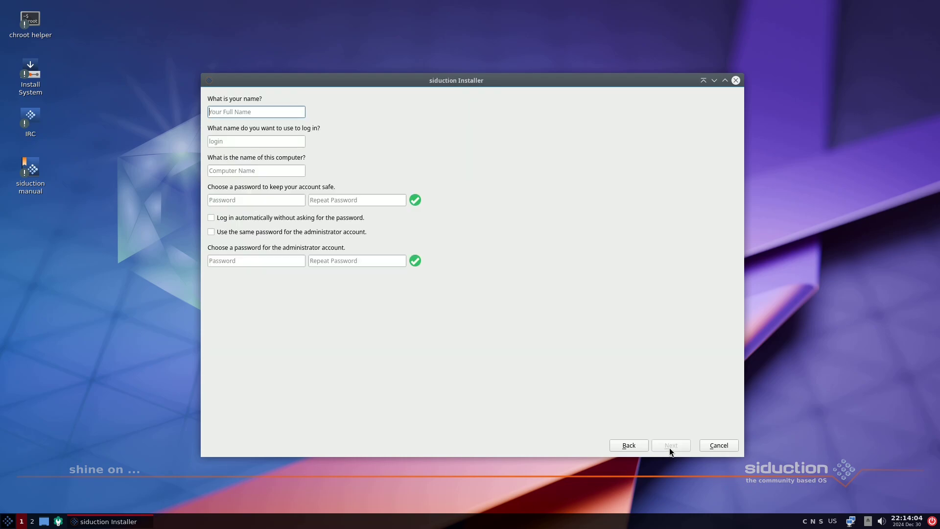
{"action": "left_click", "coordinate": [736, 80]}
{"action": "left_click", "coordinate": [487, 270]}
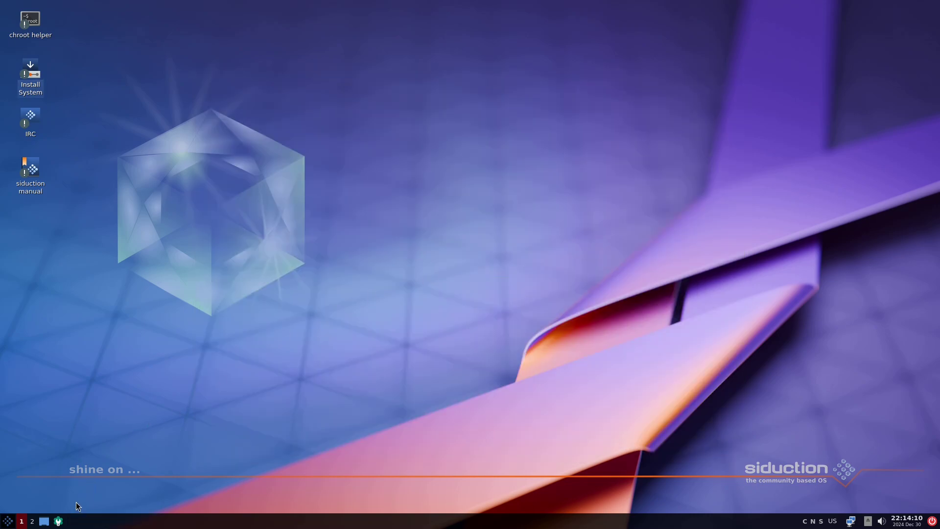
Open Power Management from Configuration Center, view its idle and power key pages, then close it.
{"action": "left_click", "coordinate": [58, 521]}
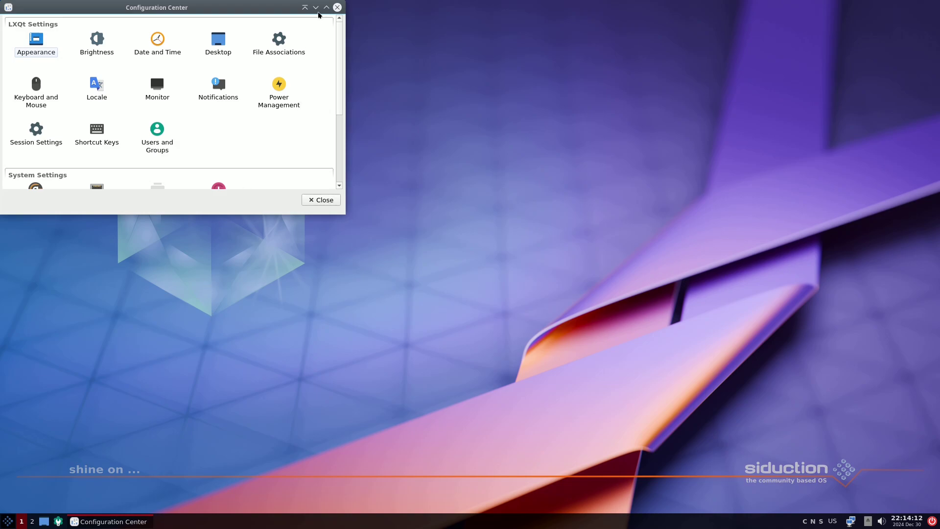
{"action": "left_click", "coordinate": [277, 95]}
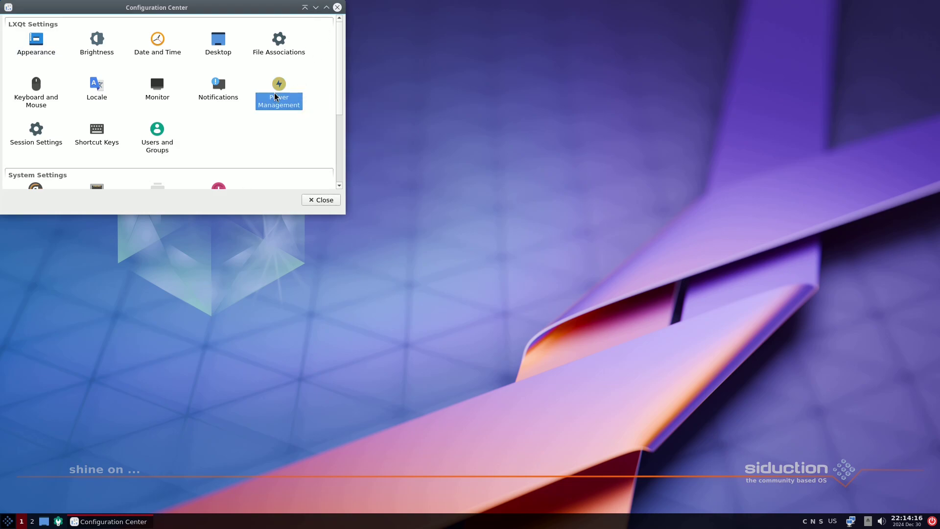
{"action": "double_click", "coordinate": [286, 102]}
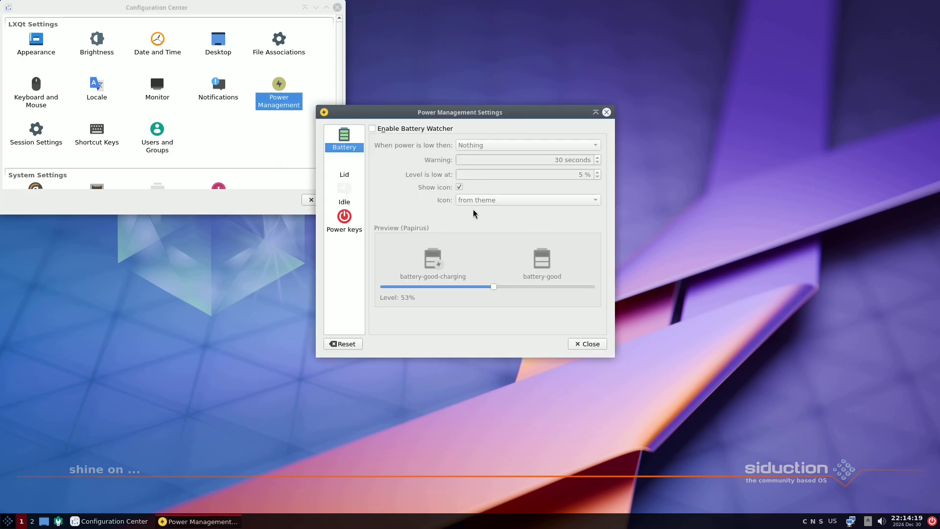
{"action": "left_click", "coordinate": [341, 198]}
{"action": "left_click", "coordinate": [345, 217]}
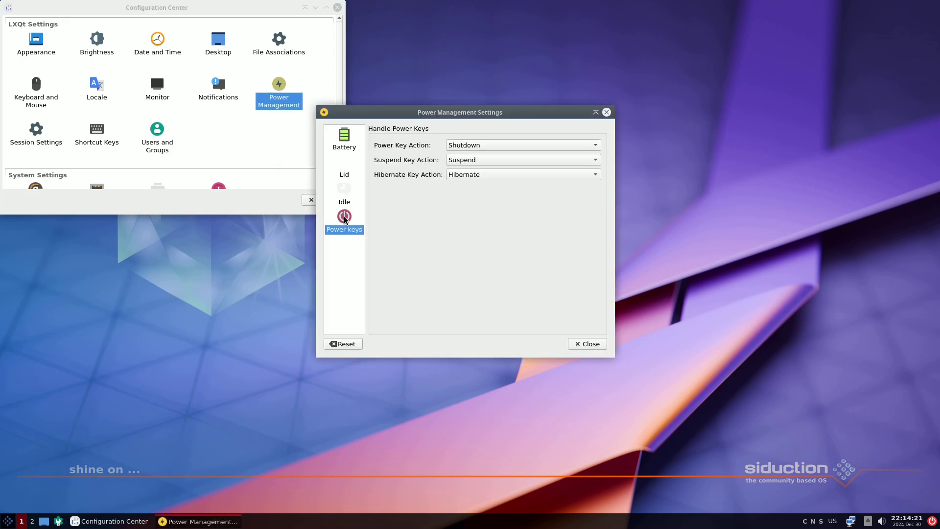
{"action": "left_click", "coordinate": [575, 340]}
{"action": "scroll", "coordinate": [299, 152], "scroll_direction": "down", "scroll_amount": 3}
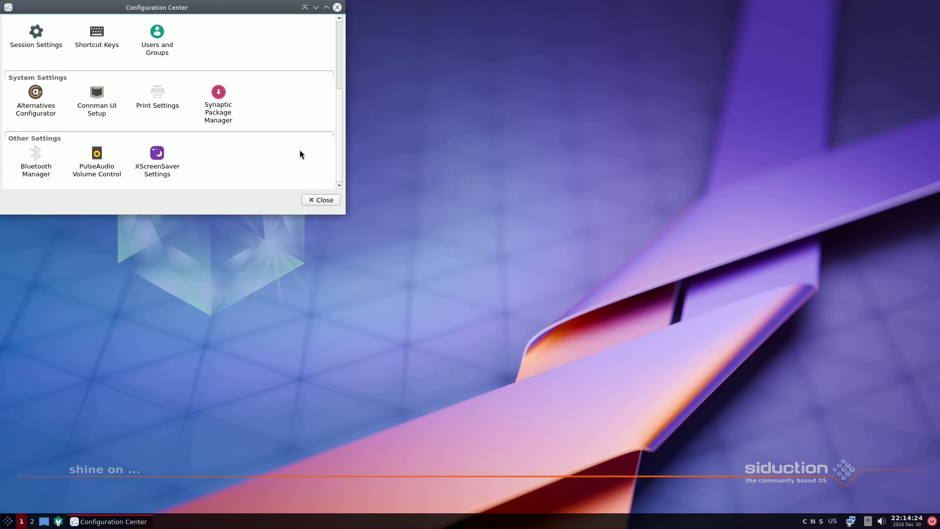
{"action": "scroll", "coordinate": [300, 151], "scroll_direction": "up", "scroll_amount": 3}
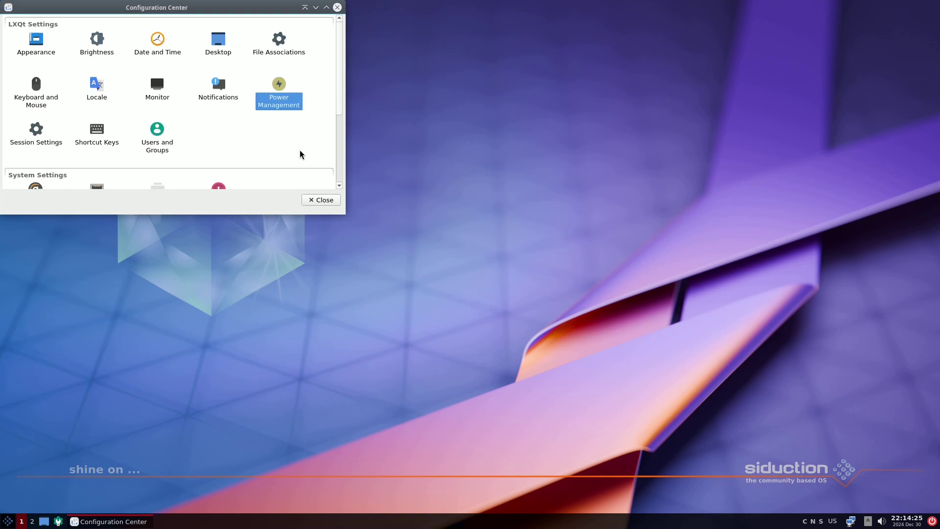
Browse Appearance's icon theme, LXQt theme, font, cursor and GTK style pages, then close it.
{"action": "left_click", "coordinate": [35, 39]}
{"action": "left_click", "coordinate": [361, 182]}
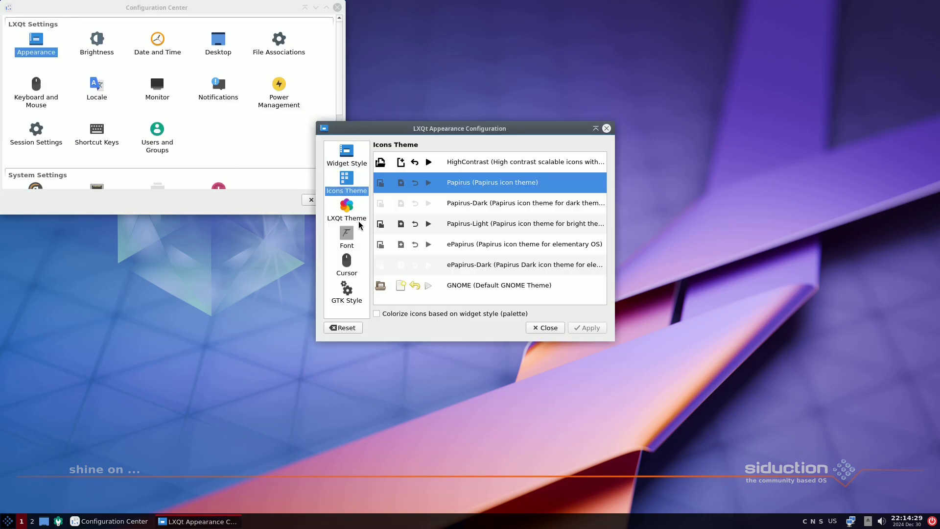
{"action": "left_click", "coordinate": [358, 220]}
{"action": "left_click", "coordinate": [359, 248]}
{"action": "left_click", "coordinate": [359, 263]}
{"action": "left_click", "coordinate": [359, 288]}
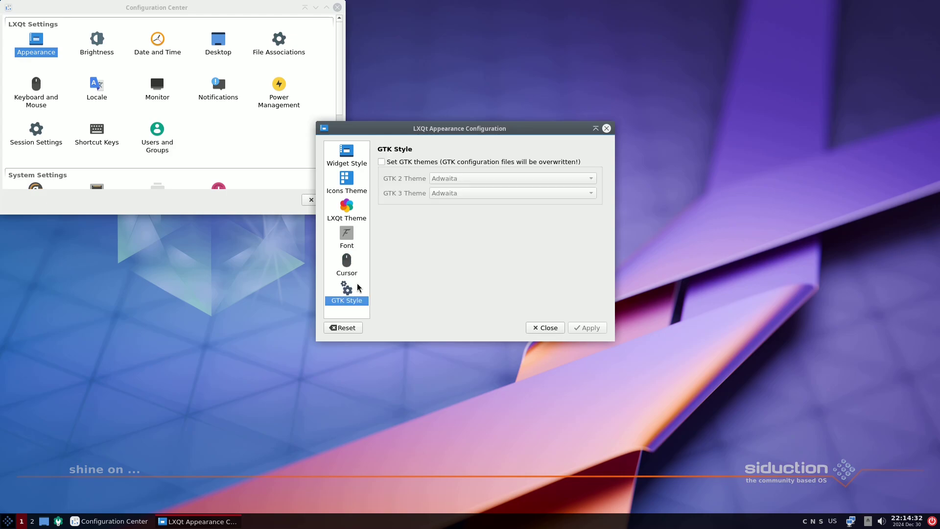
{"action": "left_click", "coordinate": [556, 331]}
{"action": "scroll", "coordinate": [263, 187], "scroll_direction": "down", "scroll_amount": 2}
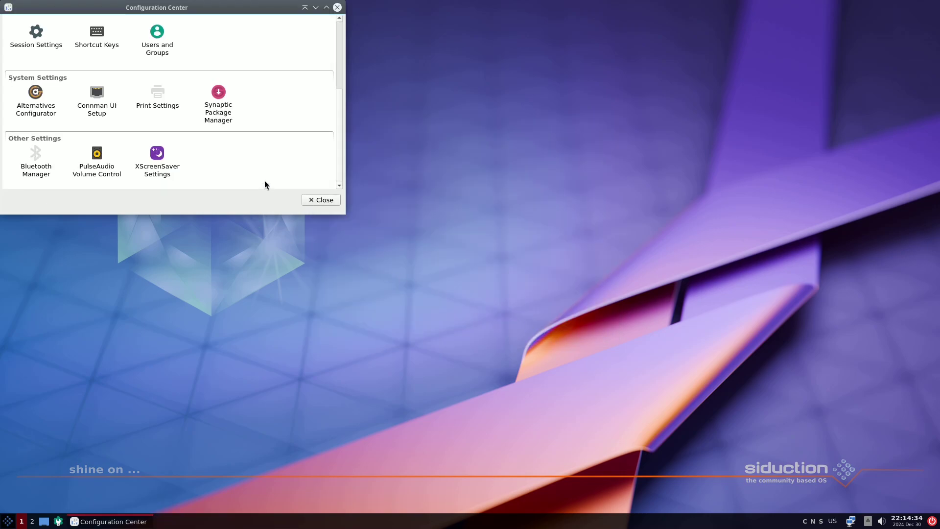
Review Volume Control's Recording, Output Devices, Input Devices and Configuration tabs, then launch Synaptic.
{"action": "left_click", "coordinate": [95, 169]}
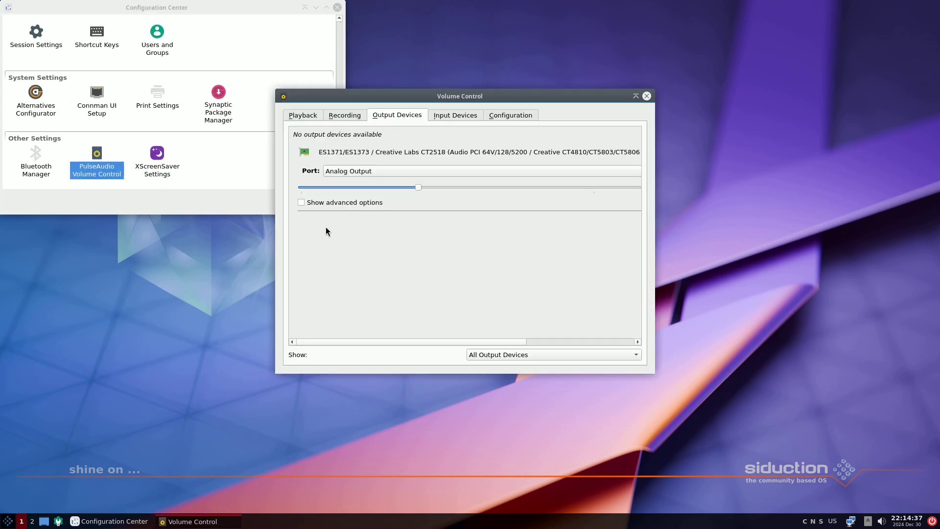
{"action": "left_click", "coordinate": [343, 116]}
{"action": "left_click", "coordinate": [382, 118]}
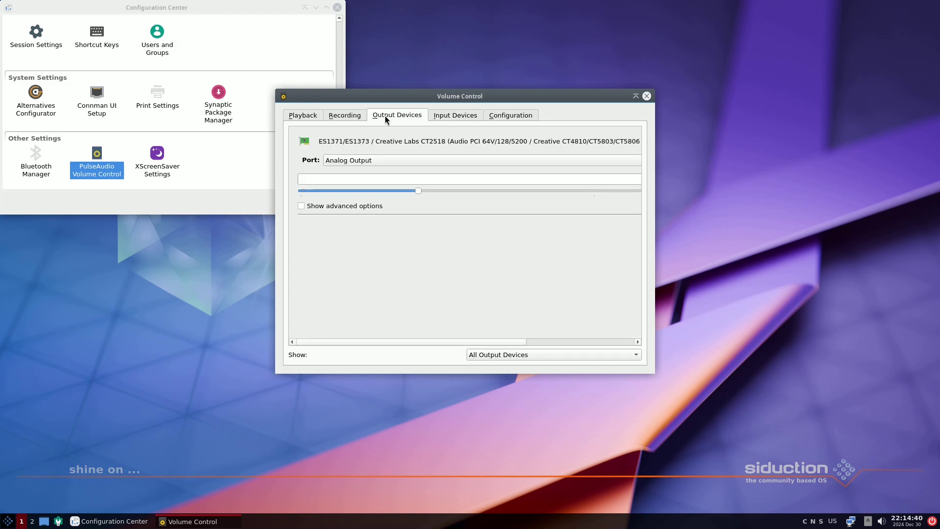
{"action": "left_click", "coordinate": [443, 114]}
{"action": "left_click", "coordinate": [521, 115]}
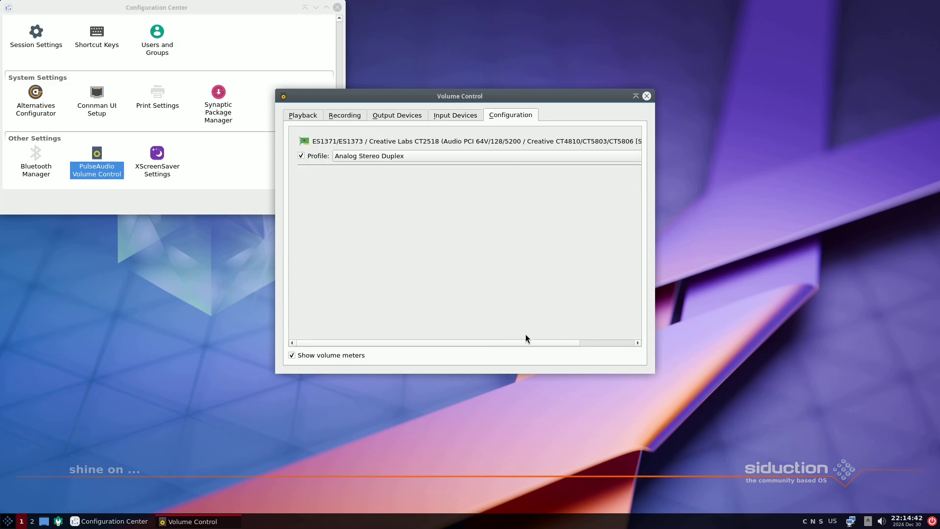
{"action": "left_click", "coordinate": [647, 96]}
{"action": "left_click", "coordinate": [218, 105]}
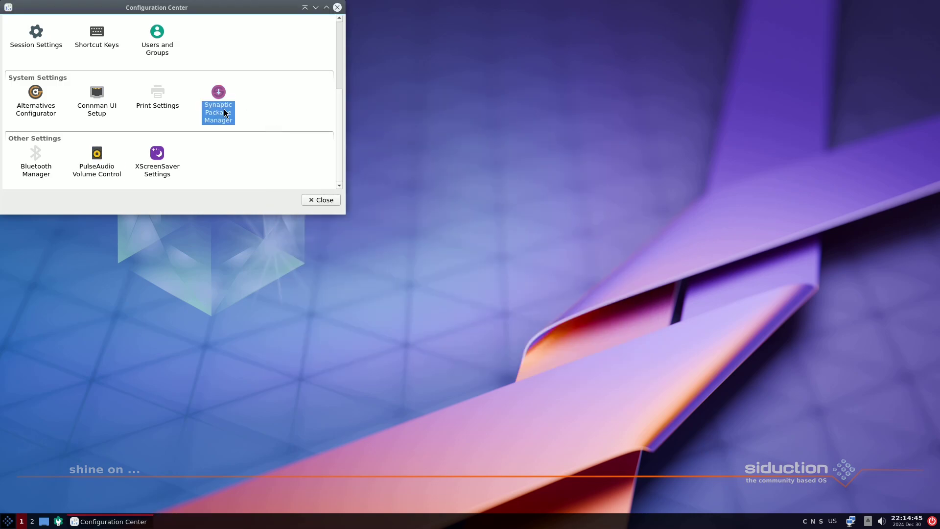
Dismiss the Quick Introduction, enlarge and maximize the package list, and view Help > About.
{"action": "left_click", "coordinate": [479, 247]}
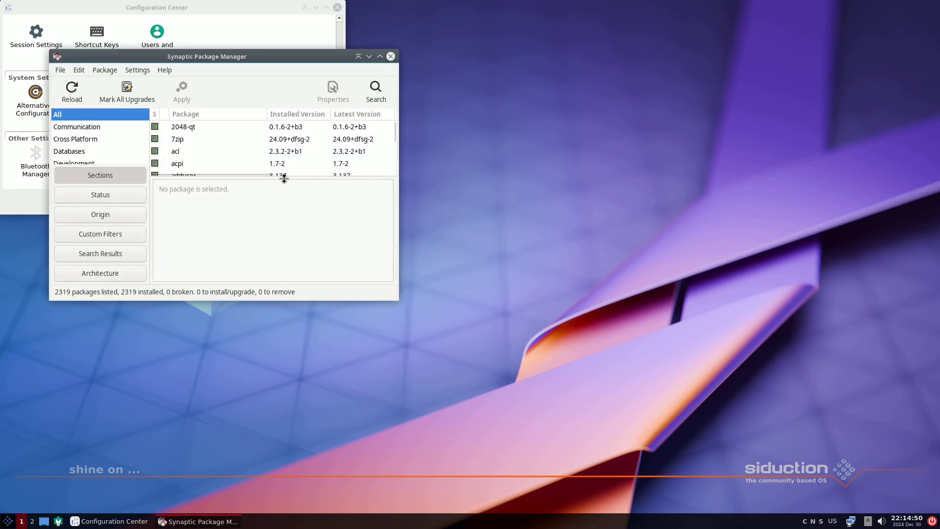
{"action": "left_click_drag", "start_coordinate": [287, 177], "coordinate": [300, 320]}
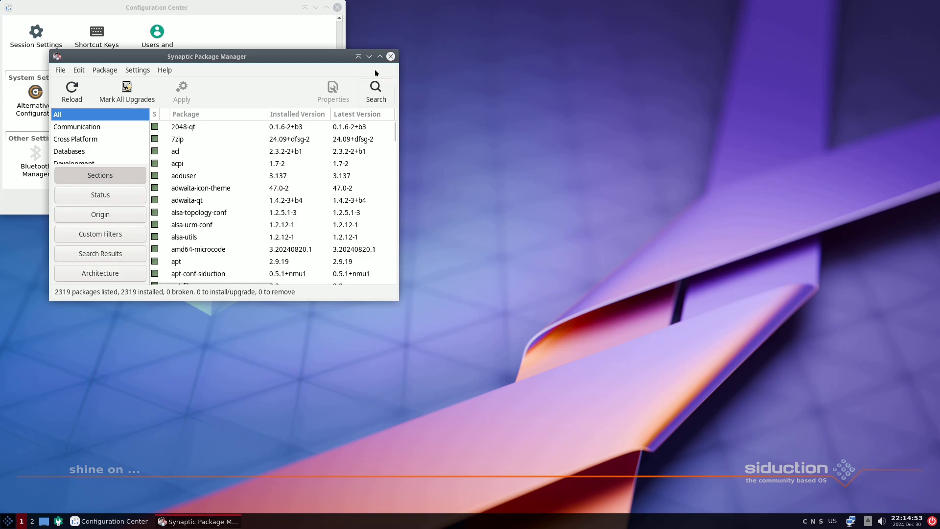
{"action": "left_click", "coordinate": [380, 56]}
{"action": "scroll", "coordinate": [116, 97], "scroll_direction": "down", "scroll_amount": 3}
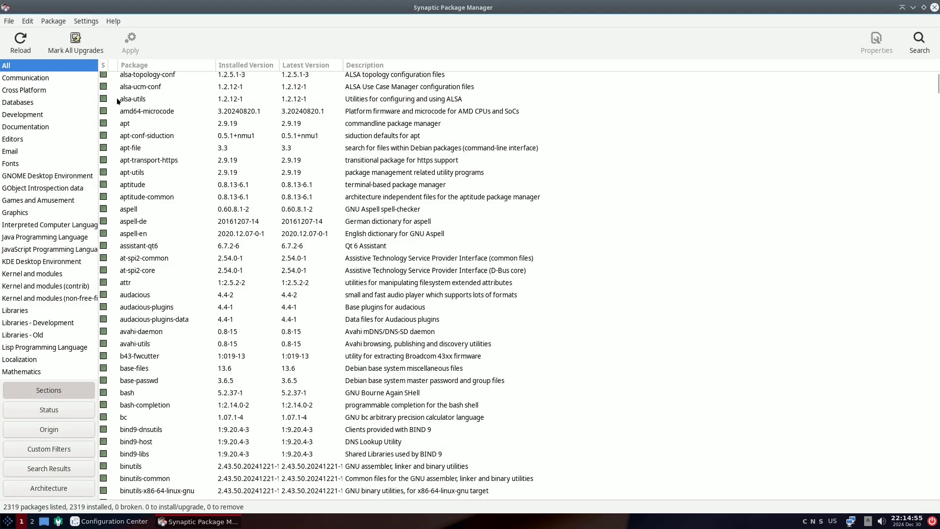
{"action": "left_click", "coordinate": [113, 20]}
{"action": "left_click", "coordinate": [135, 78]}
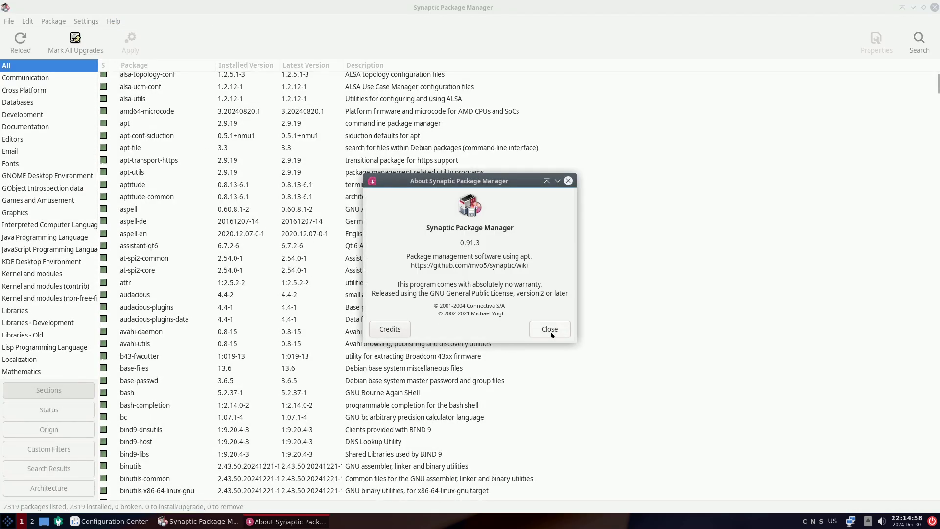
{"action": "left_click", "coordinate": [551, 331]}
{"action": "scroll", "coordinate": [934, 142], "scroll_direction": "up", "scroll_amount": 3}
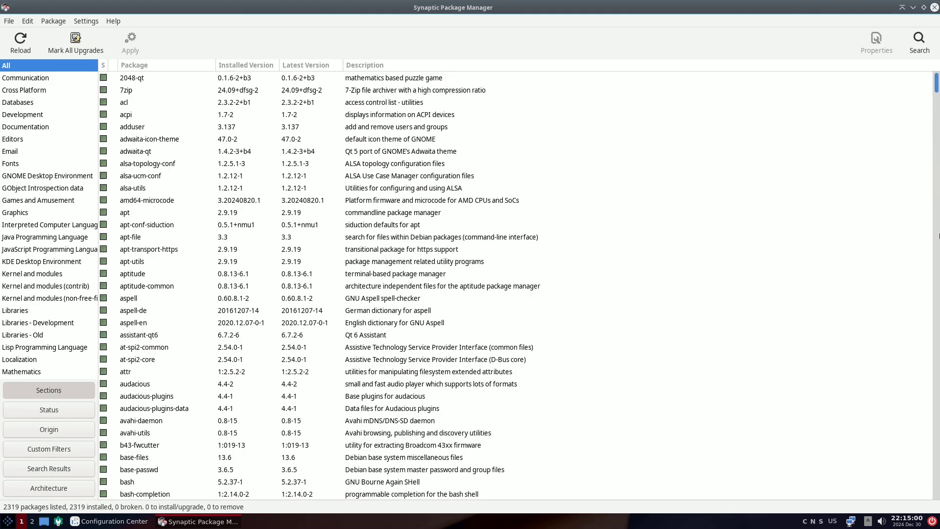
{"action": "left_click_drag", "start_coordinate": [938, 237], "coordinate": [912, 499]}
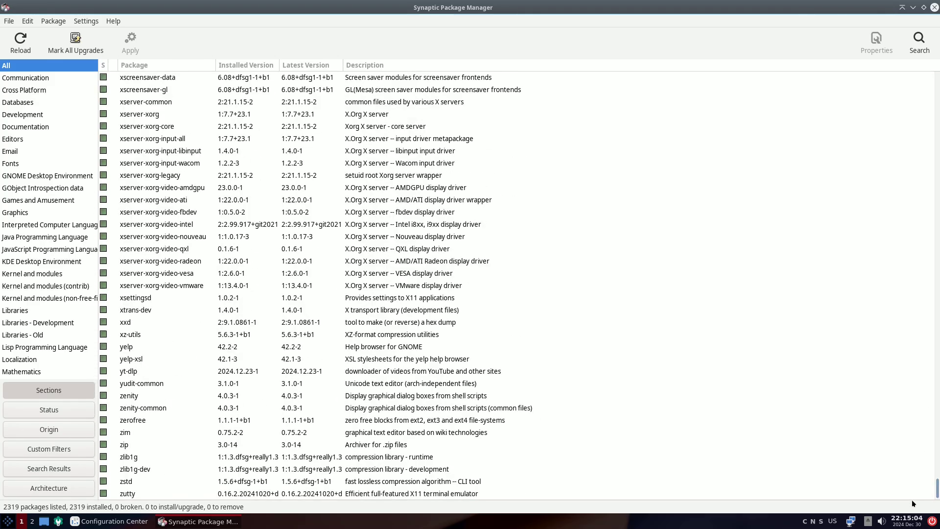
Close Synaptic, then maximize Configuration Center, select Keyboard and Mouse, and close it.
{"action": "left_click", "coordinate": [935, 7]}
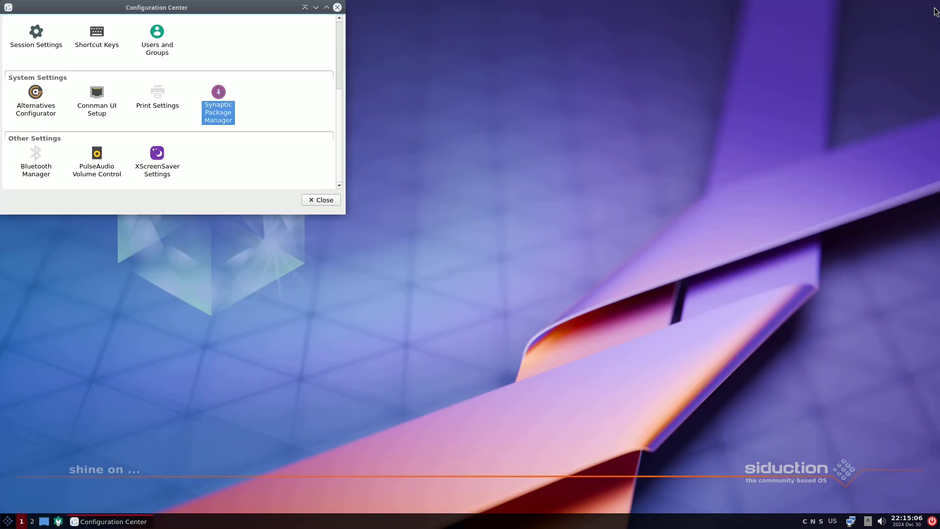
{"action": "left_click", "coordinate": [326, 9]}
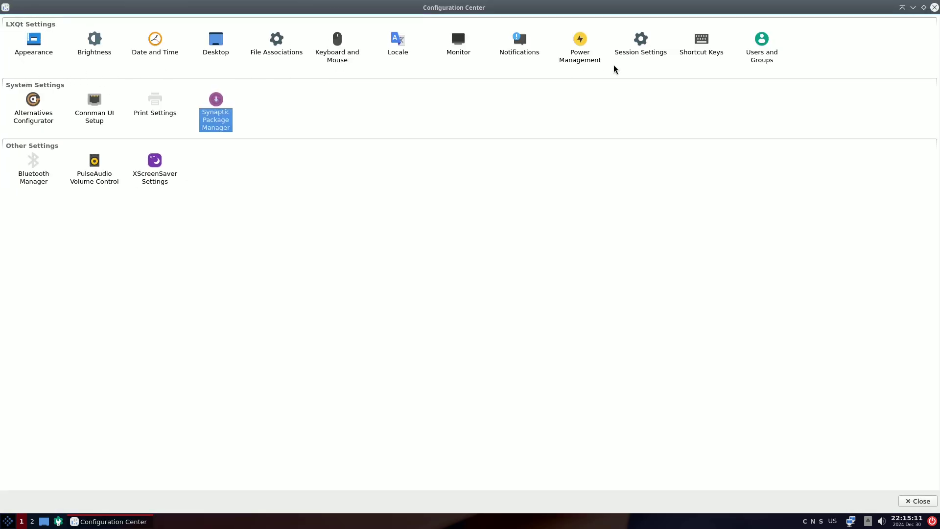
{"action": "left_click", "coordinate": [352, 59]}
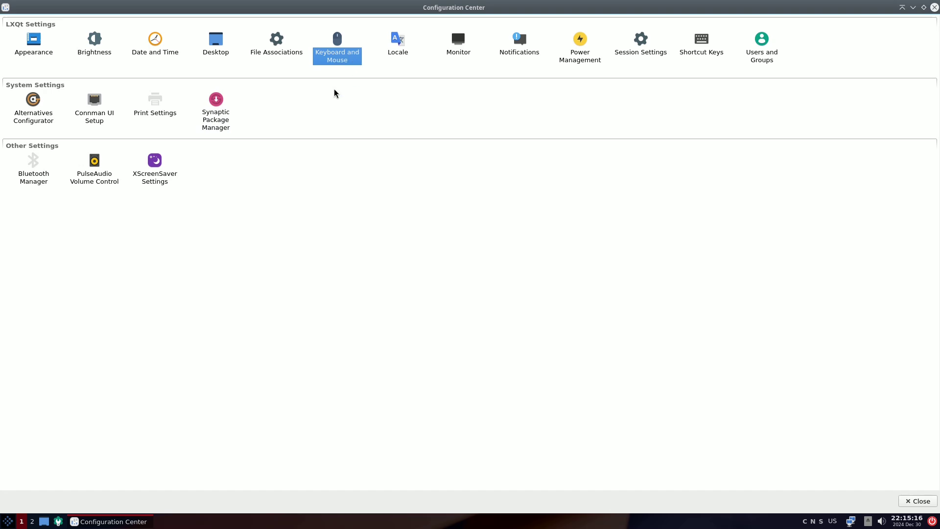
{"action": "left_click", "coordinate": [919, 502]}
{"action": "right_click", "coordinate": [645, 518]}
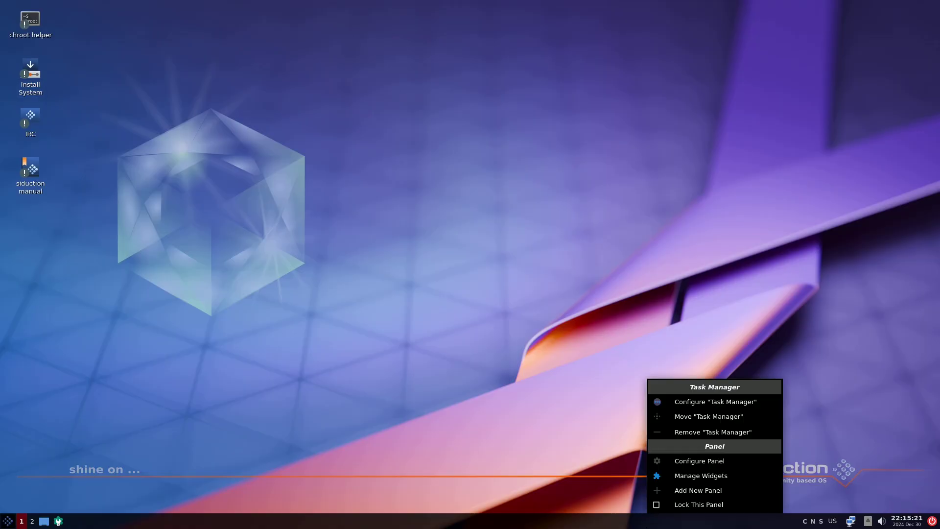
{"action": "left_click", "coordinate": [688, 459]}
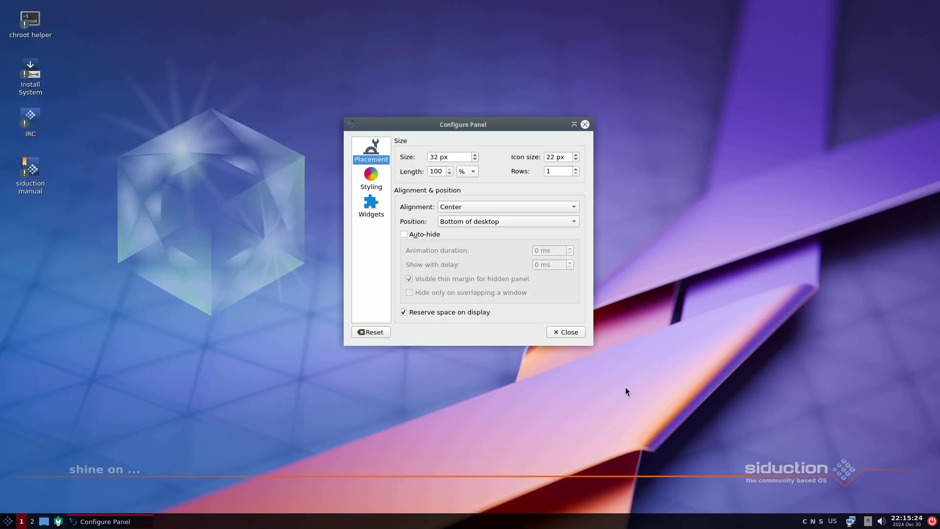
{"action": "left_click", "coordinate": [377, 187]}
{"action": "left_click", "coordinate": [377, 209]}
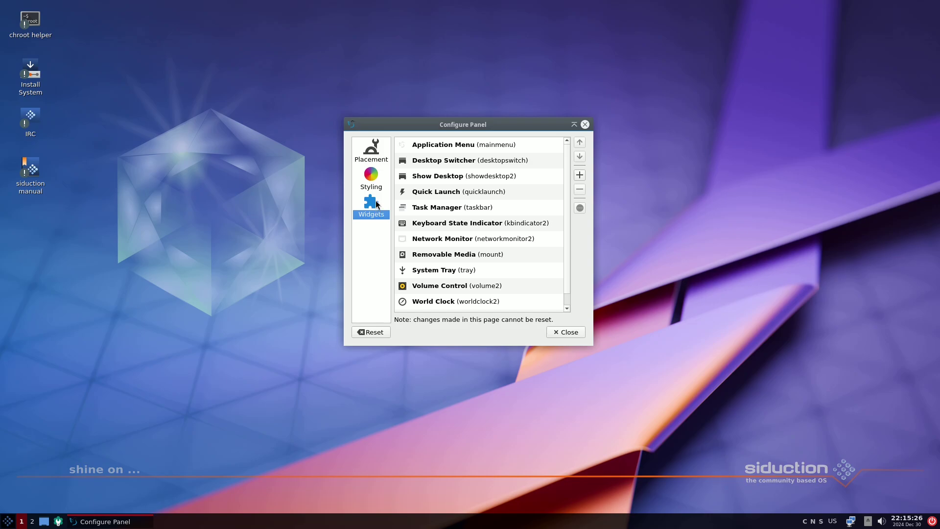
{"action": "left_click", "coordinate": [375, 158]}
{"action": "left_click", "coordinate": [571, 330]}
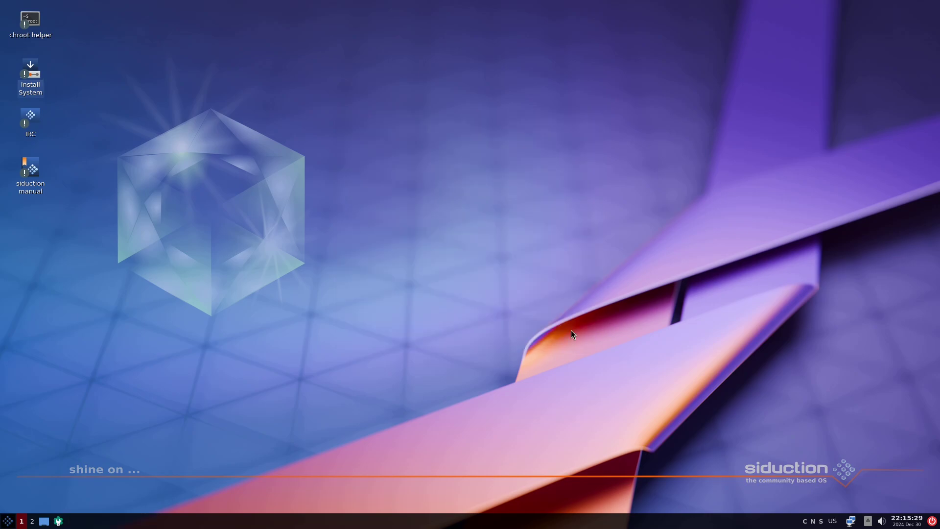
{"action": "right_click", "coordinate": [590, 522]}
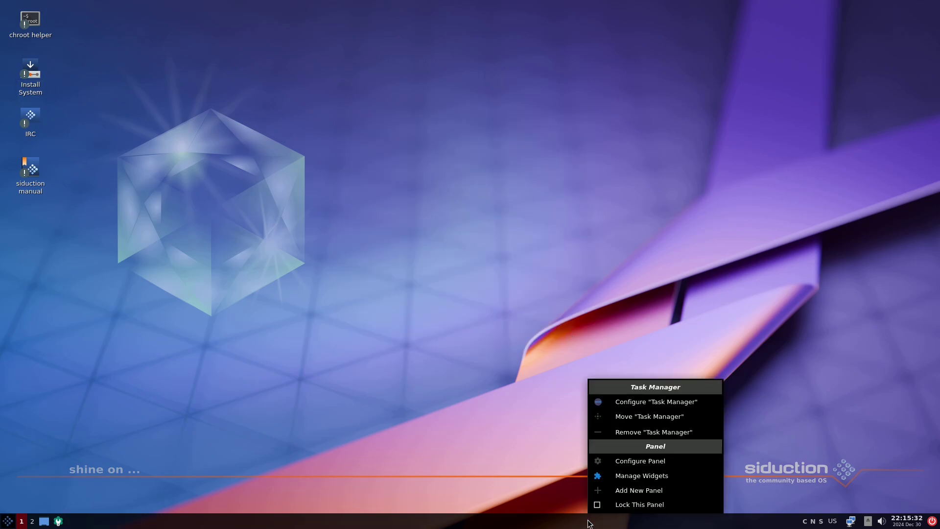
{"action": "left_click", "coordinate": [650, 478]}
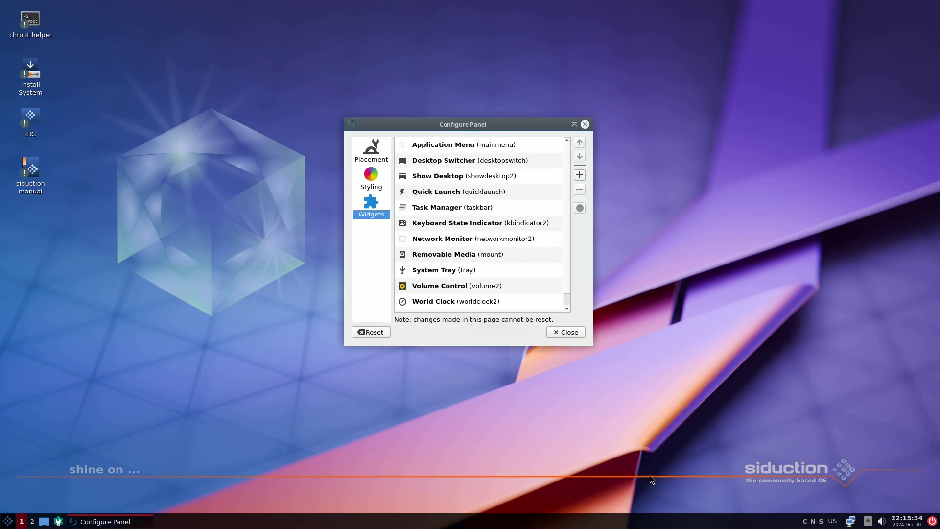
{"action": "left_click", "coordinate": [557, 333]}
{"action": "right_click", "coordinate": [591, 514]}
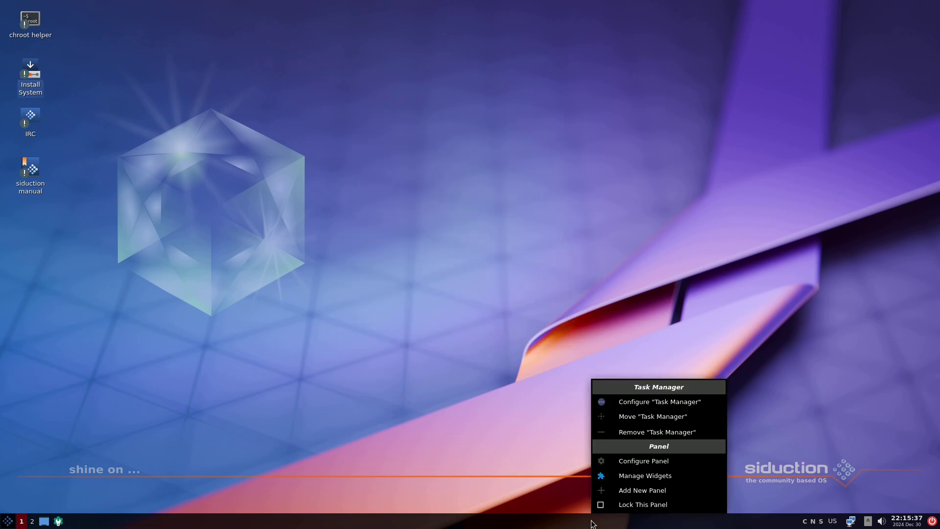
{"action": "left_click", "coordinate": [669, 461]}
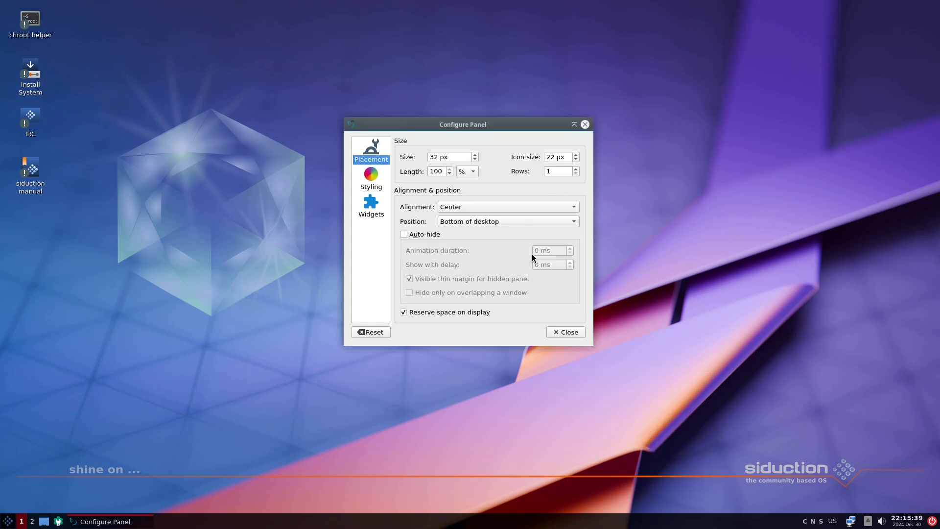
{"action": "left_click", "coordinate": [570, 332]}
{"action": "right_click", "coordinate": [7, 521]}
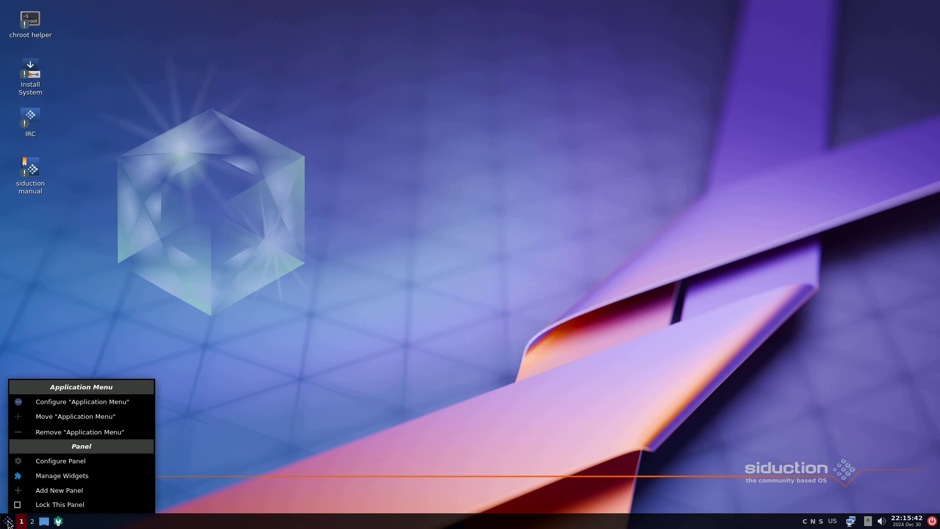
{"action": "key", "text": "Escape"}
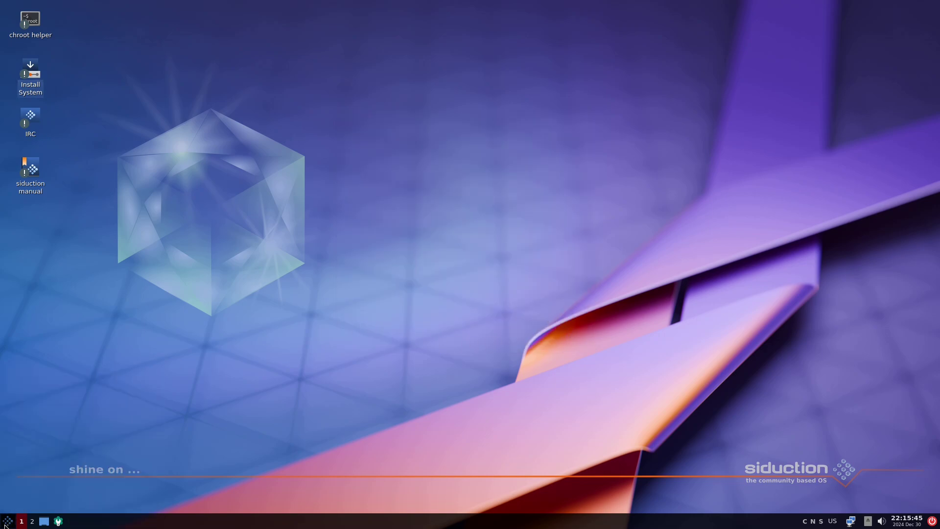
Open the Application Menu's Leave submenu to show the Logout, Reboot and Shutdown options.
{"action": "left_click", "coordinate": [6, 523]}
{"action": "mouse_move", "coordinate": [47, 478]}
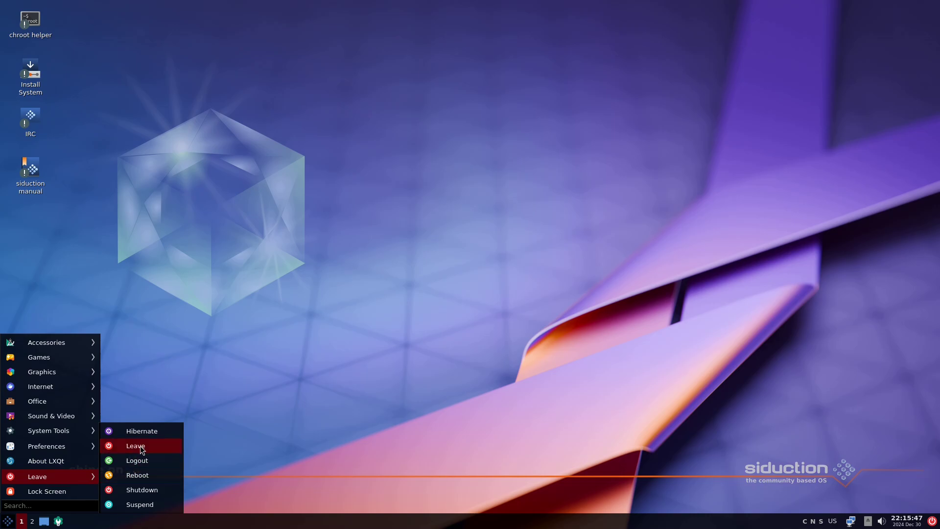